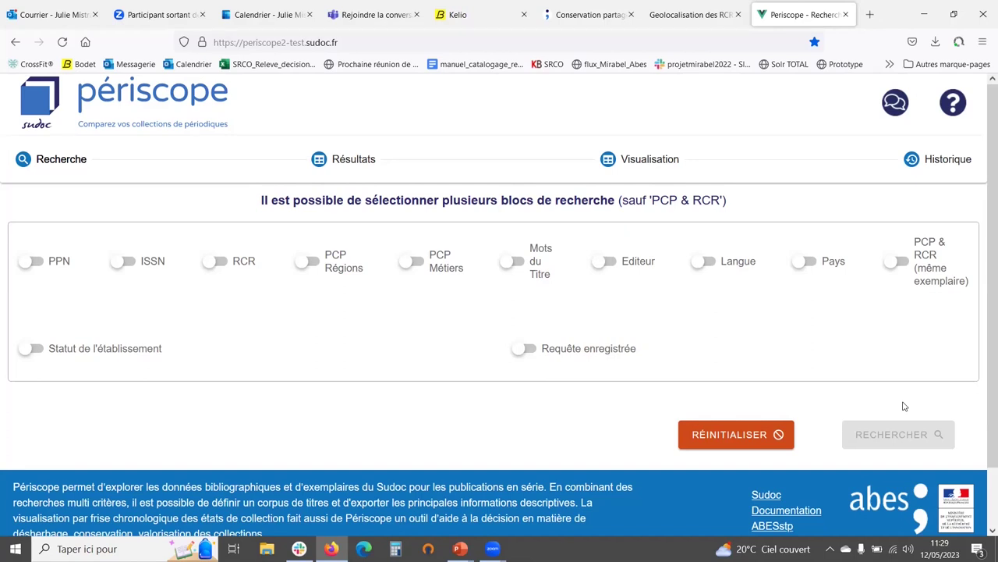
# Step: Activate the RCR search block and expand its library number entry fields
pyautogui.scroll(-1, 985, 308)
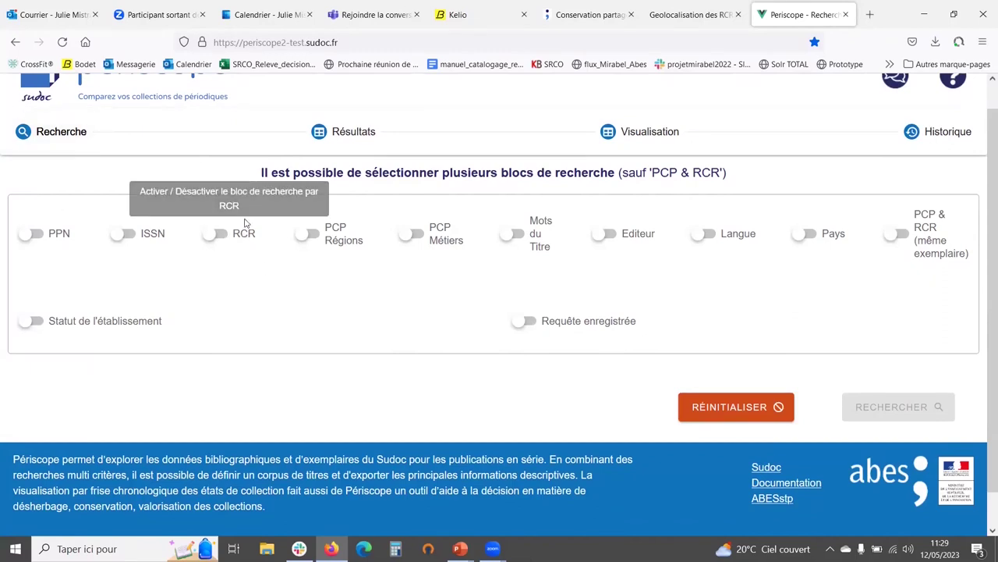
pyautogui.click(222, 235)
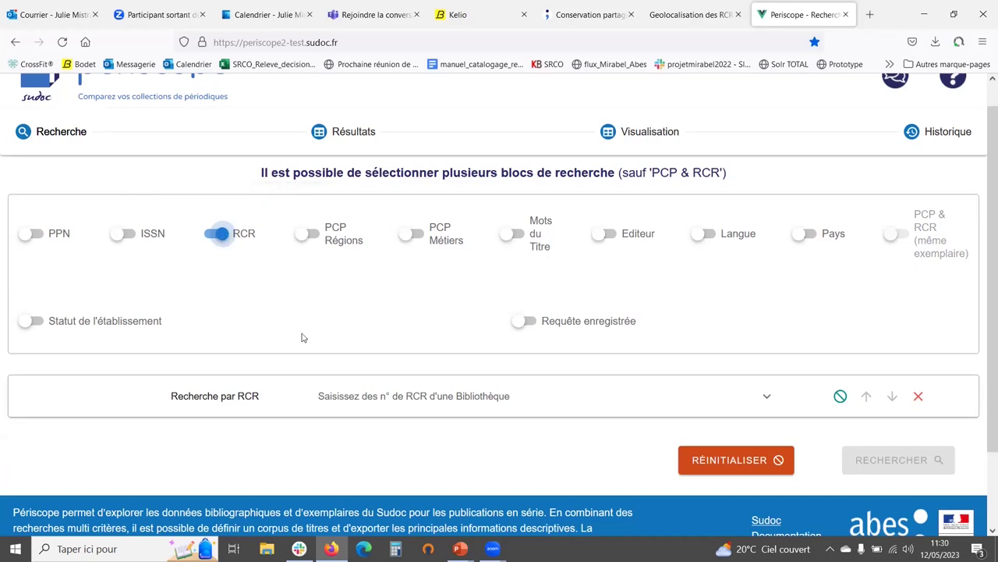
pyautogui.click(441, 400)
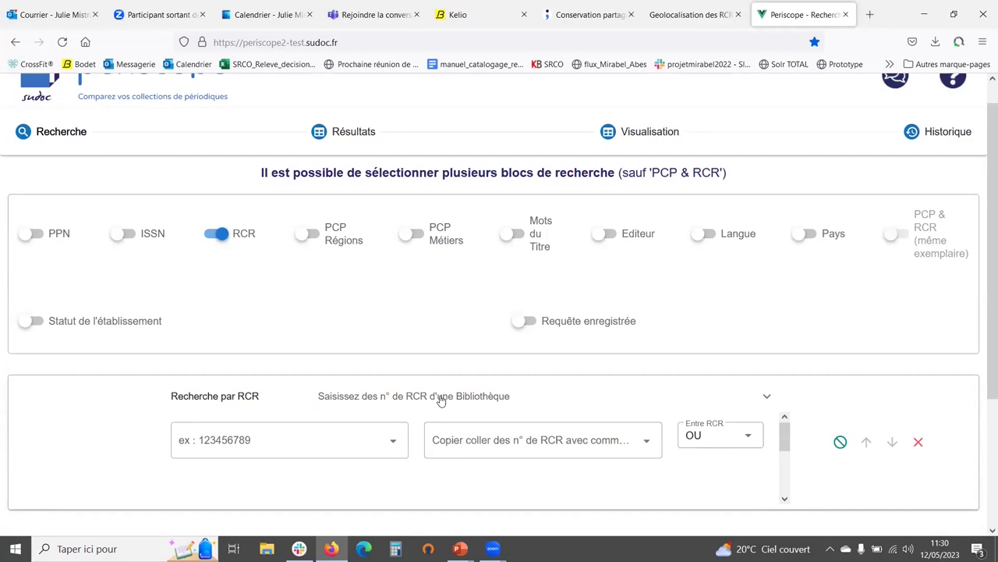
pyautogui.scroll(-2, 440, 400)
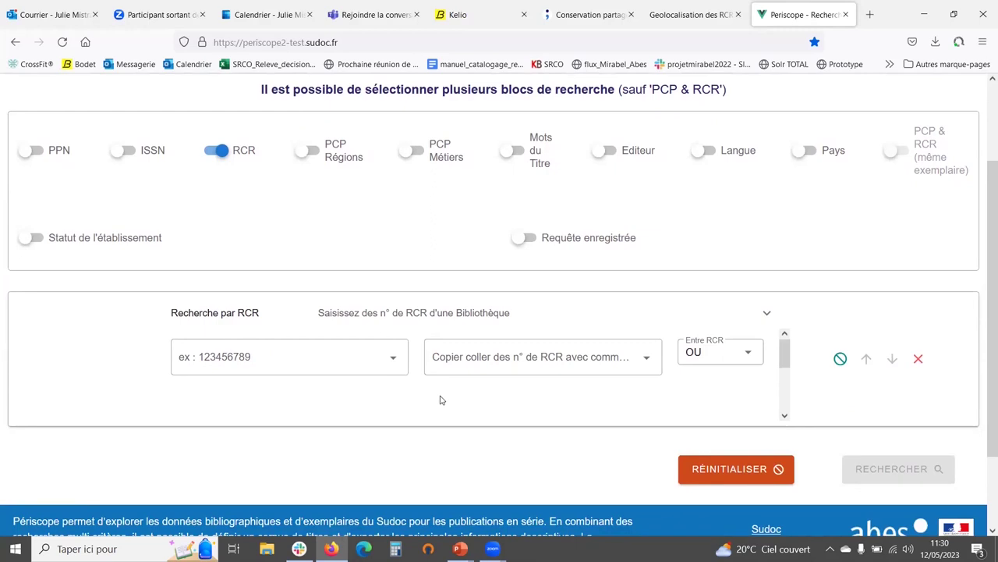
# Step: Filter the RCR list with "Lyon", select 422182310 LYON1-Saint-Etienne-ESPE, and run the search
pyautogui.click(274, 357)
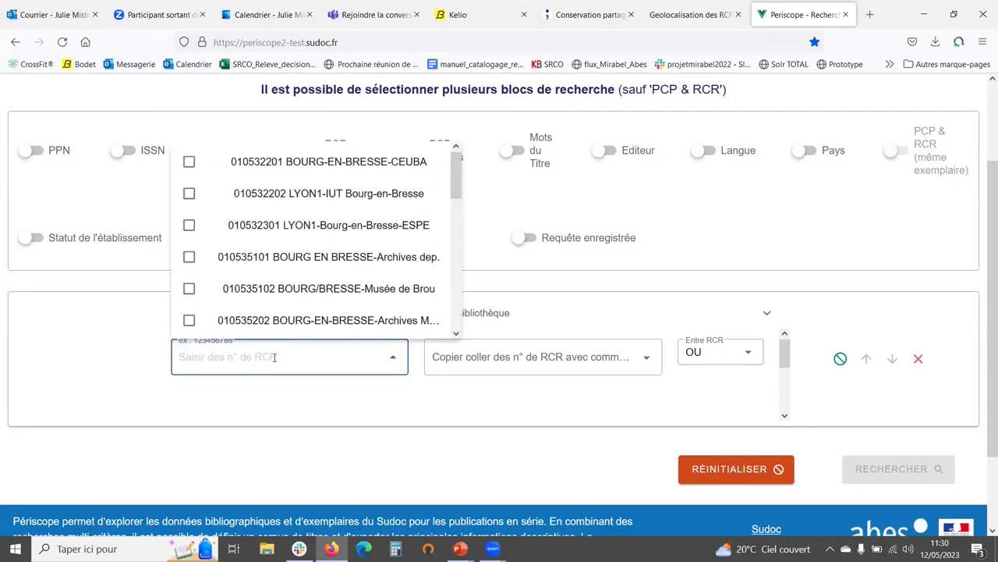
pyautogui.write('69')
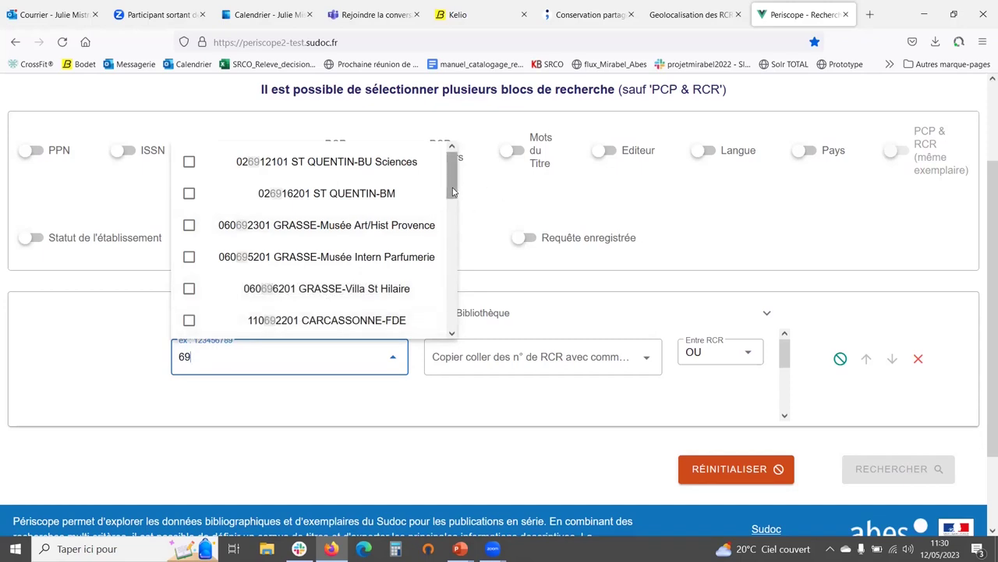
pyautogui.scroll(-1, 452, 205)
pyautogui.moveTo(196, 359); pyautogui.dragTo(138, 350)
pyautogui.write('Lyon')
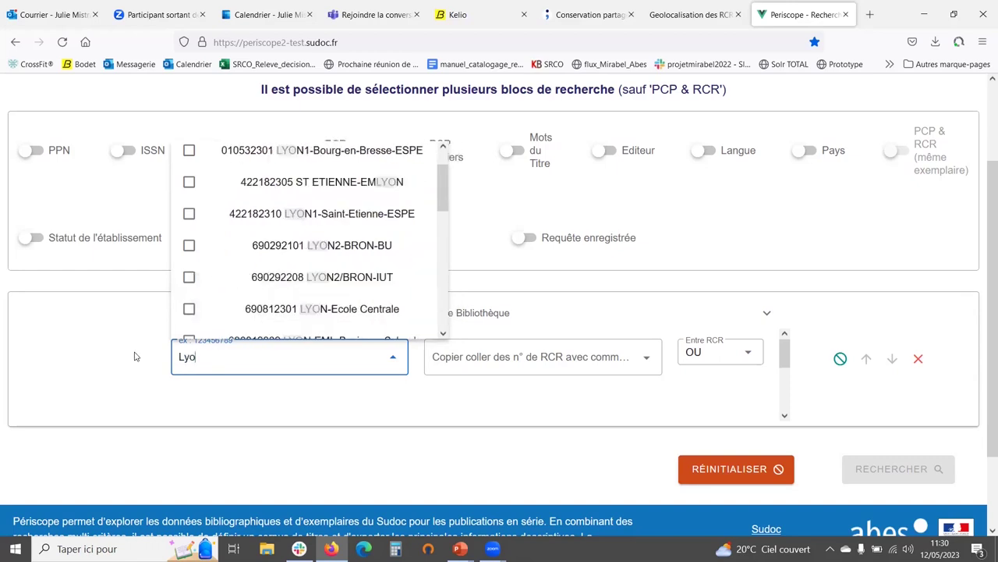
pyautogui.click(300, 225)
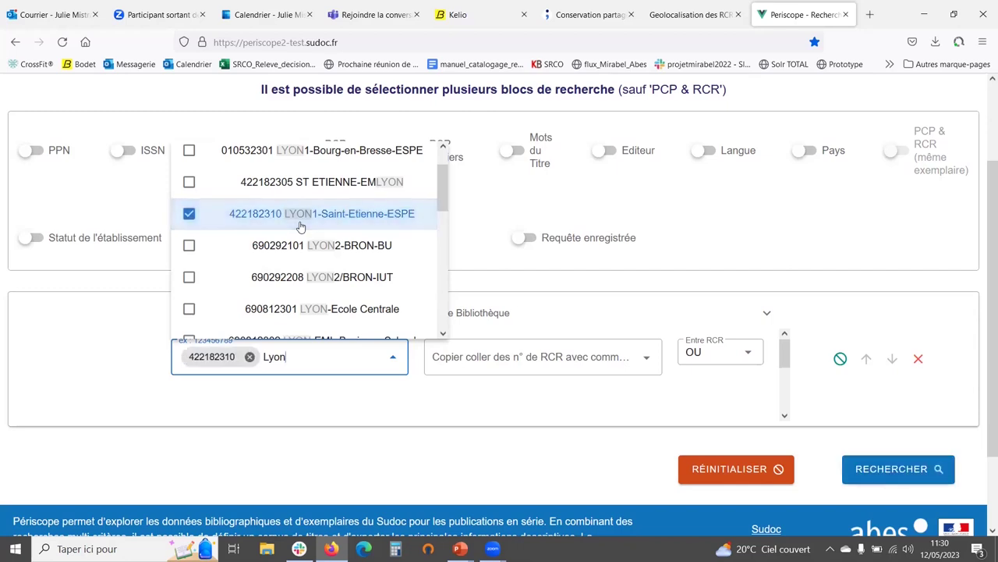
pyautogui.click(471, 401)
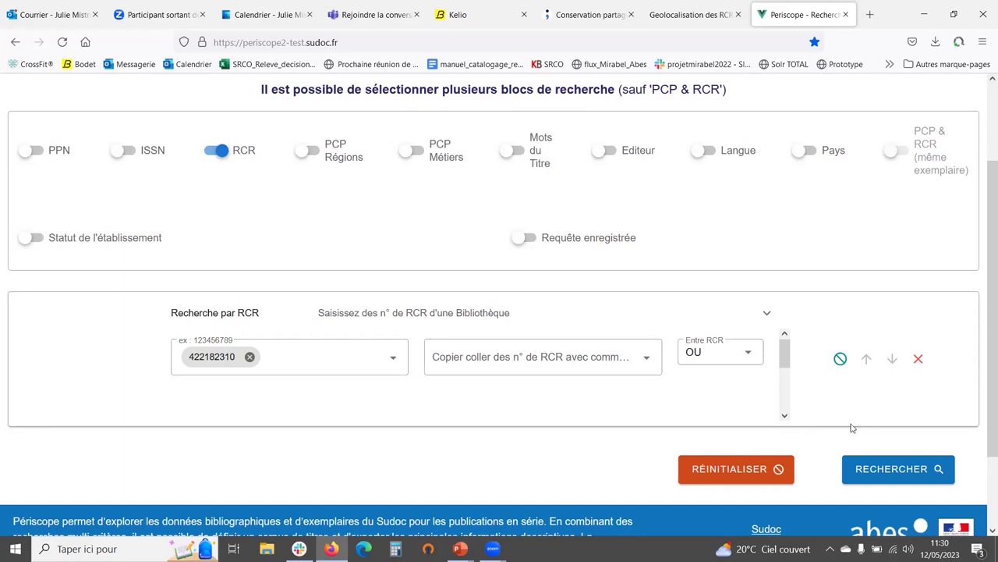
pyautogui.click(889, 469)
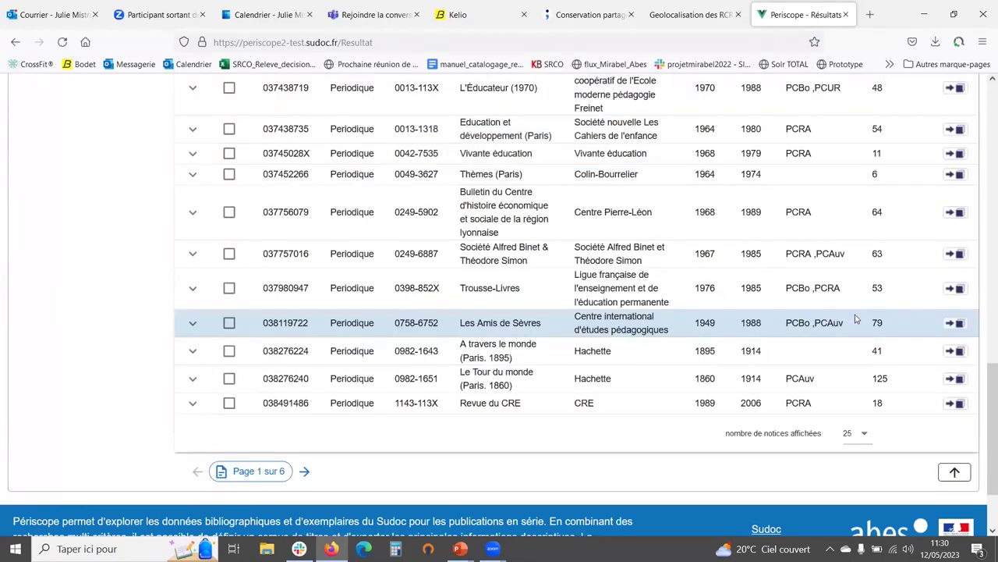
# Step: Examine the document type and support type facets beside the results list
pyautogui.moveTo(985, 378); pyautogui.dragTo(984, 100)
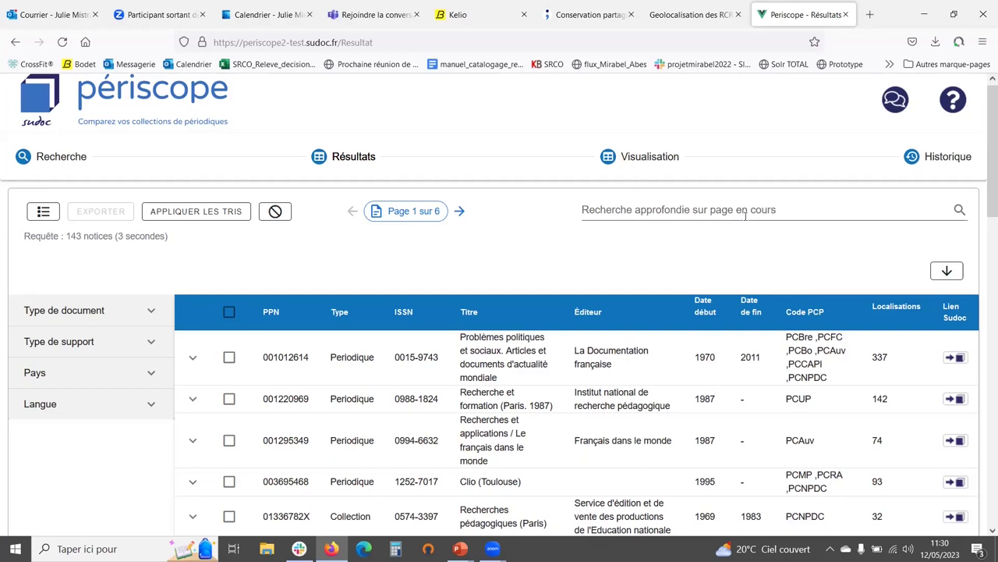
pyautogui.moveTo(985, 193); pyautogui.dragTo(985, 215)
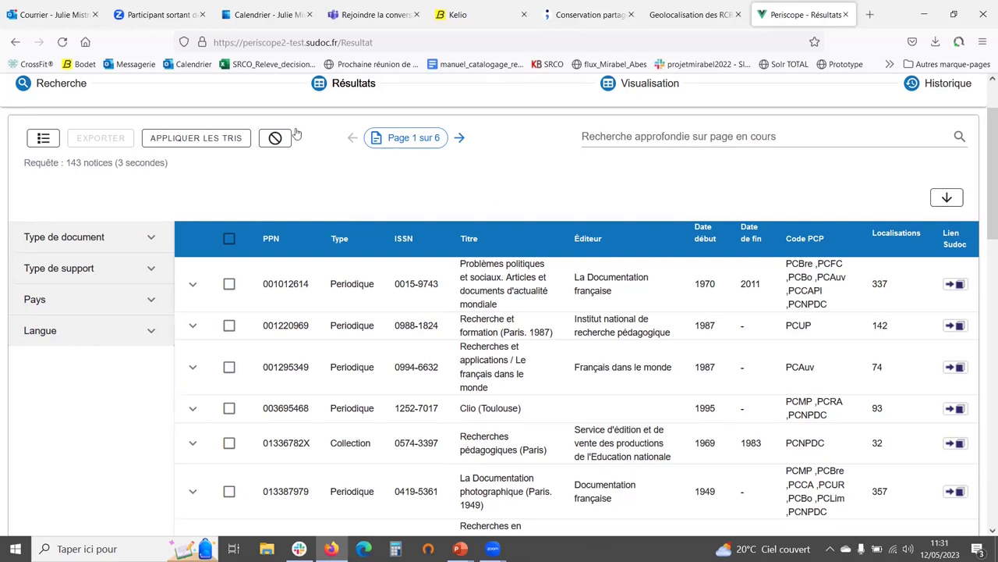
pyautogui.click(149, 238)
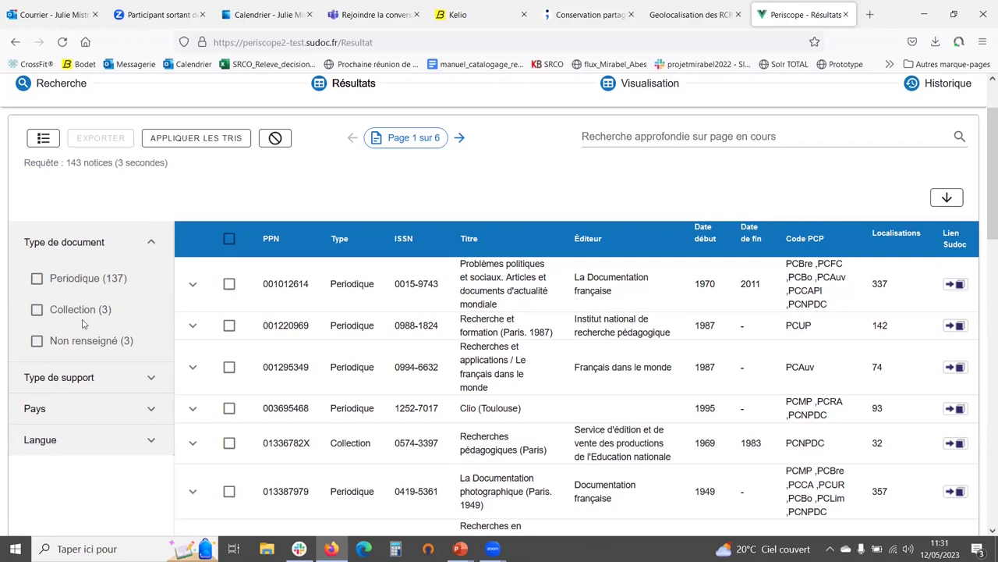
pyautogui.click(148, 240)
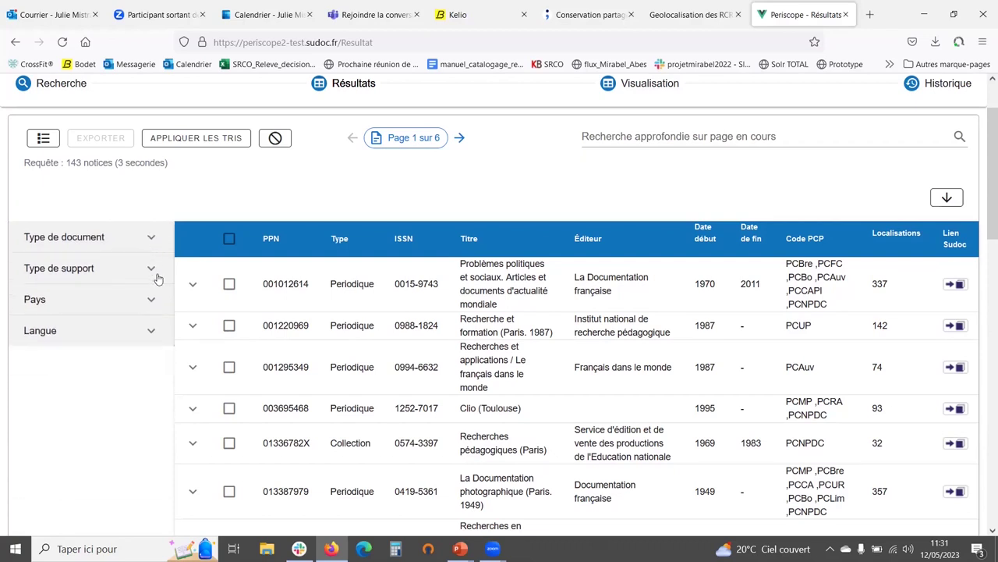
pyautogui.click(153, 275)
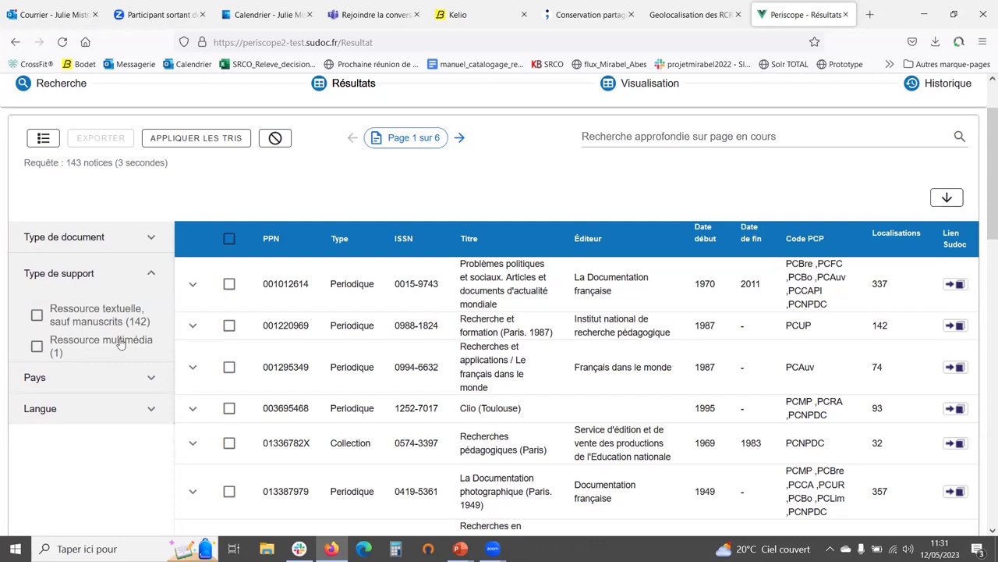
pyautogui.click(149, 271)
# Step: Filter the results by the country Canada and remove that filter again
pyautogui.click(151, 300)
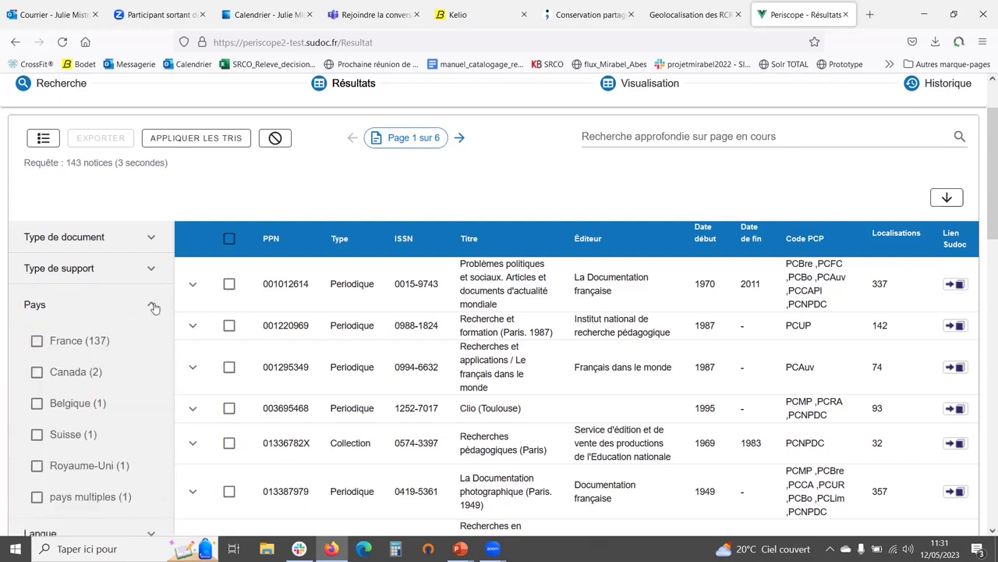
pyautogui.scroll(-2, 149, 383)
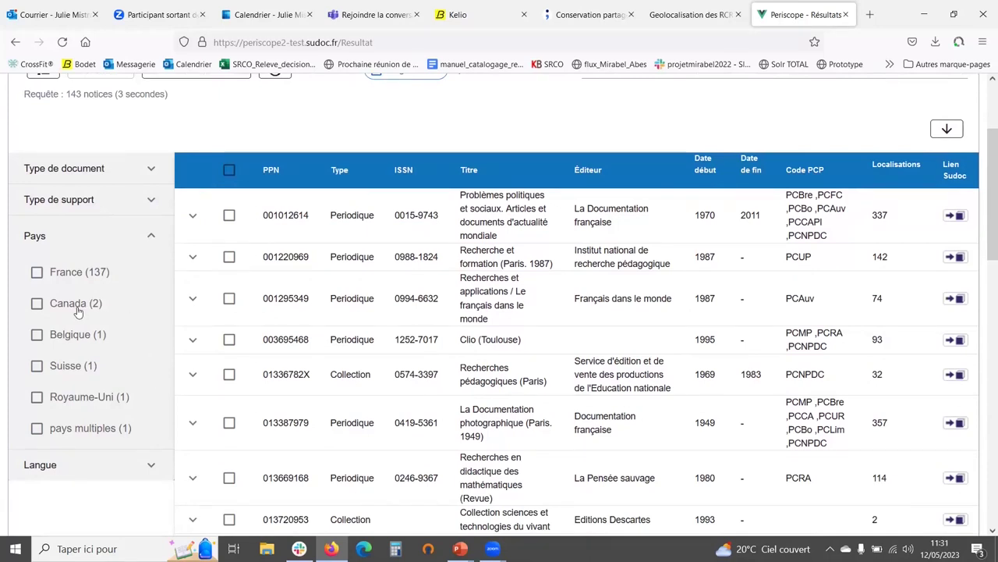
pyautogui.click(37, 304)
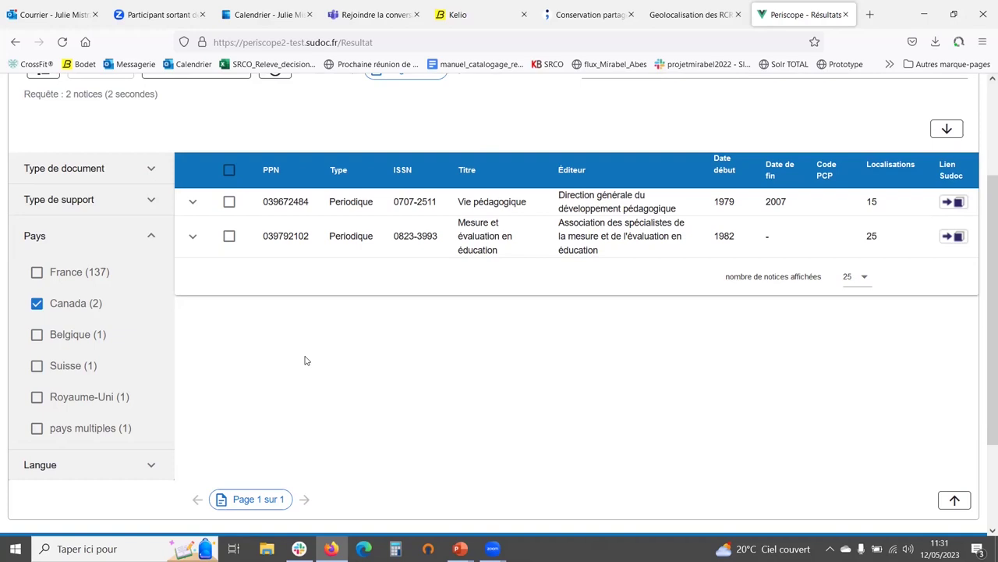
pyautogui.click(36, 304)
# Step: Examine the options offered by the language facet
pyautogui.click(151, 234)
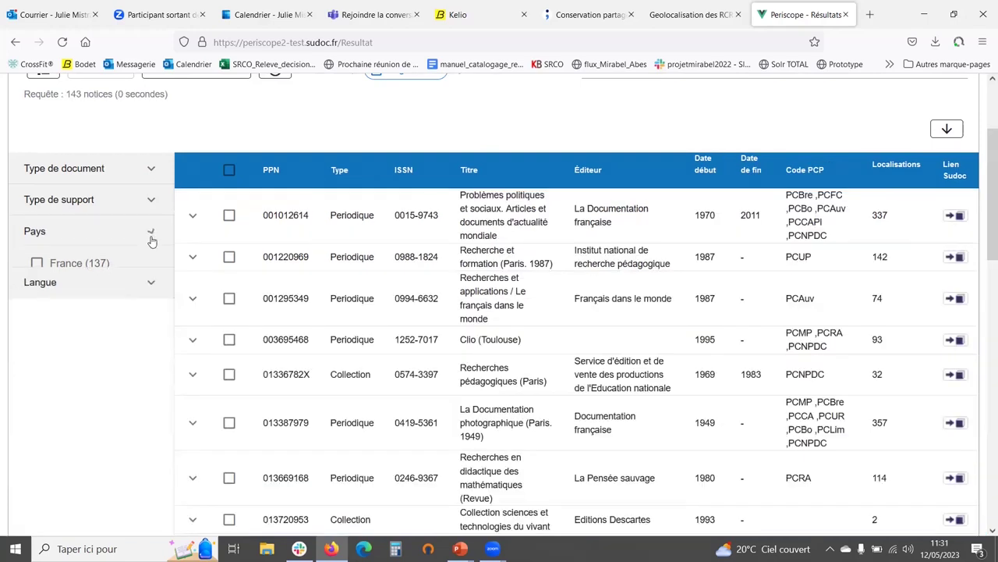
pyautogui.click(150, 267)
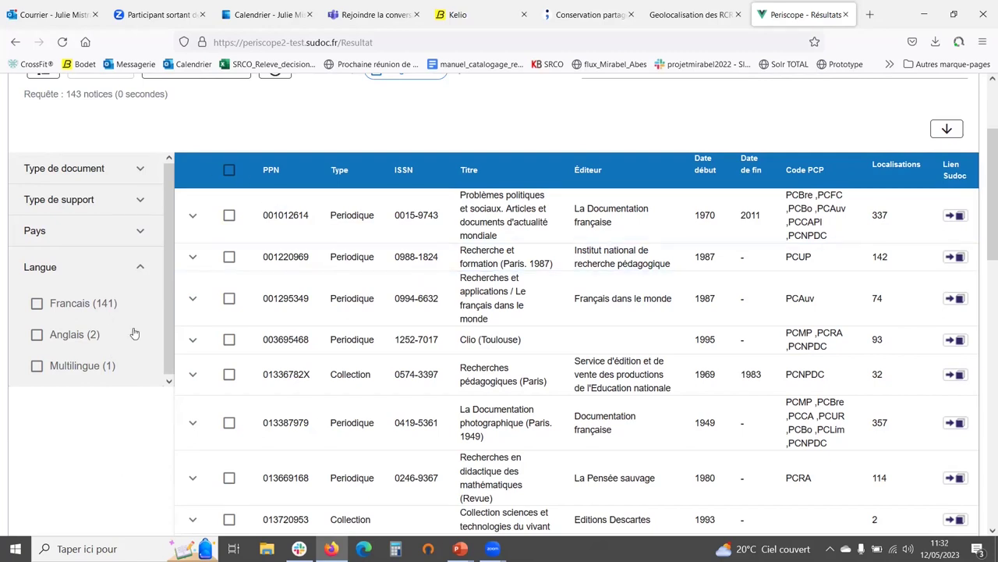
pyautogui.click(141, 270)
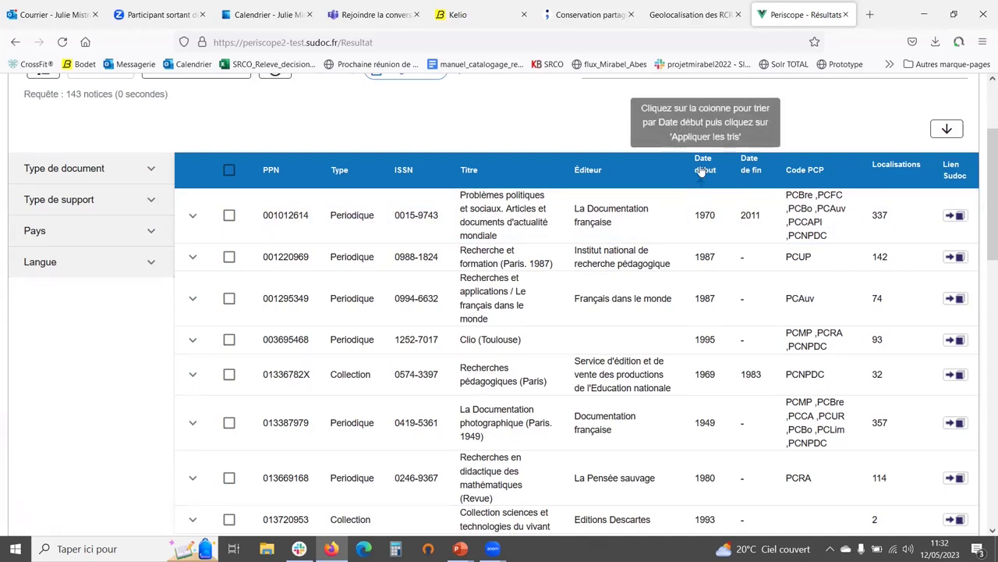
# Step: Sort the results by start date (Date début) in ascending order
pyautogui.click(701, 171)
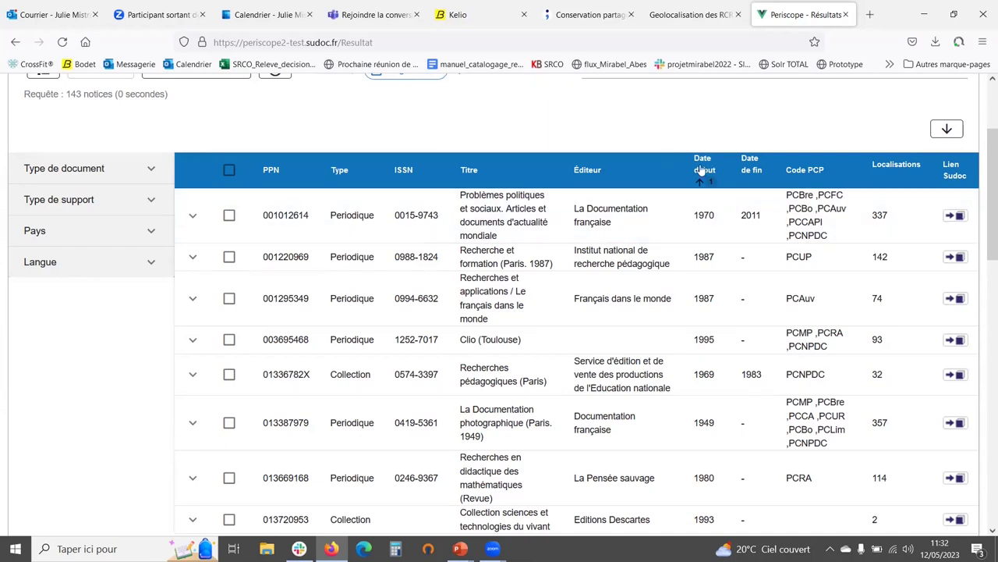
pyautogui.scroll(2, 719, 168)
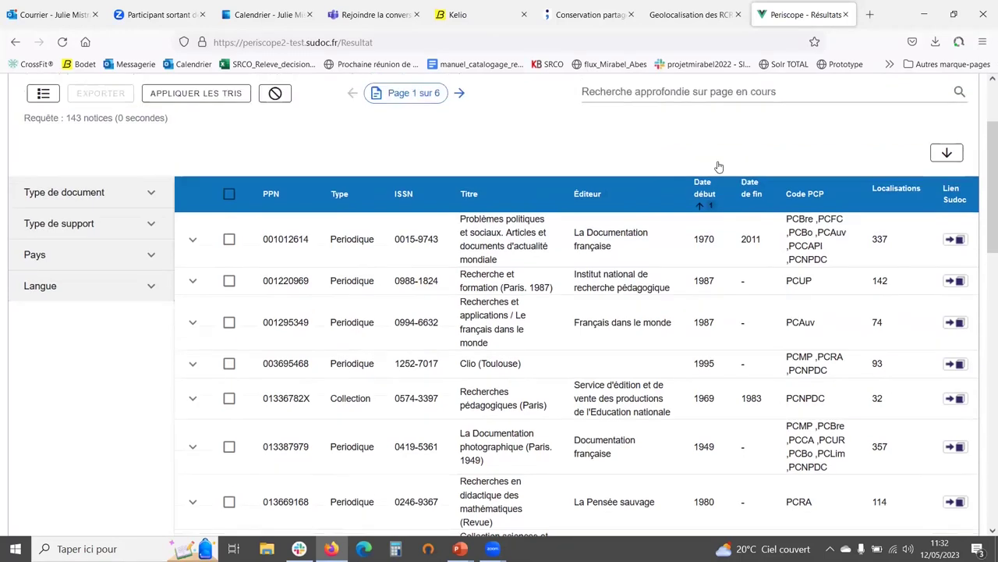
pyautogui.click(246, 174)
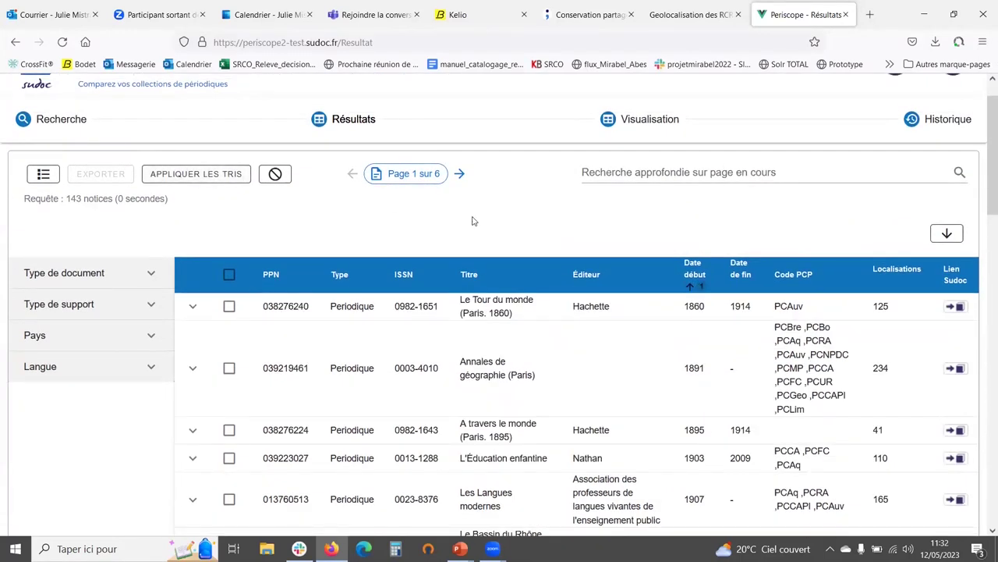
pyautogui.scroll(-1, 611, 269)
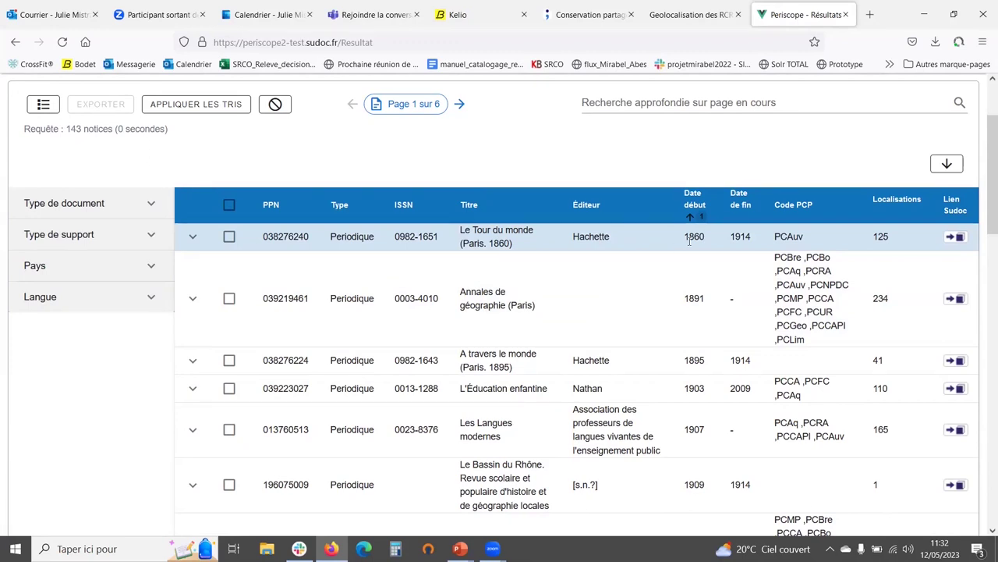
# Step: Add an ascending title (Titre) sort as second criterion after the start date and apply the sorts
pyautogui.click(508, 212)
pyautogui.click(201, 106)
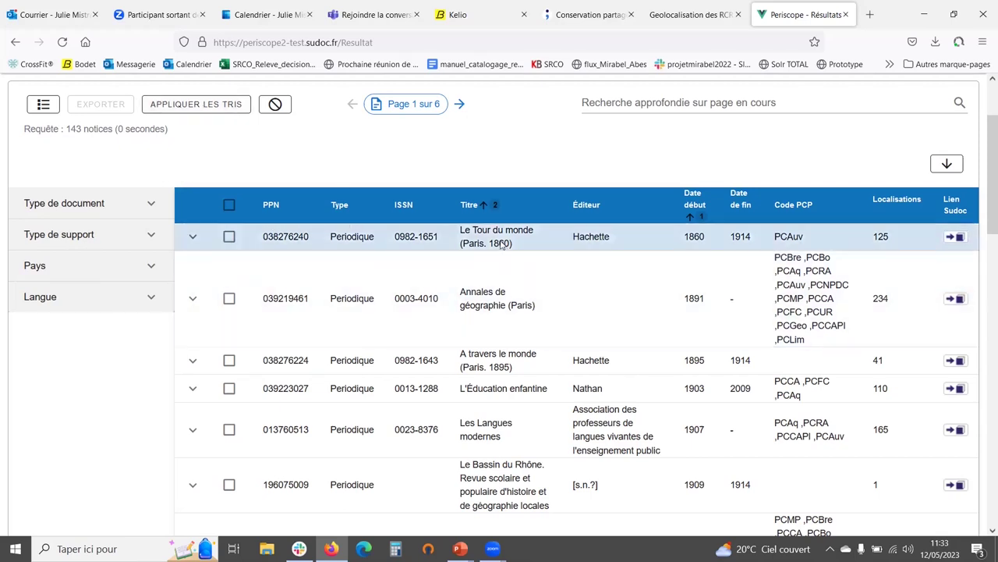
pyautogui.scroll(-5, 480, 351)
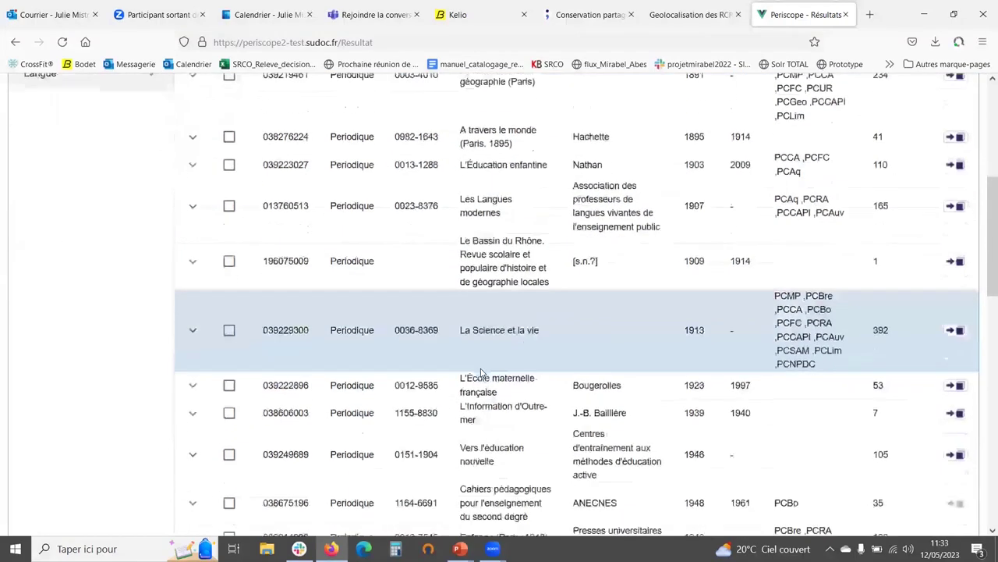
pyautogui.scroll(-3, 480, 373)
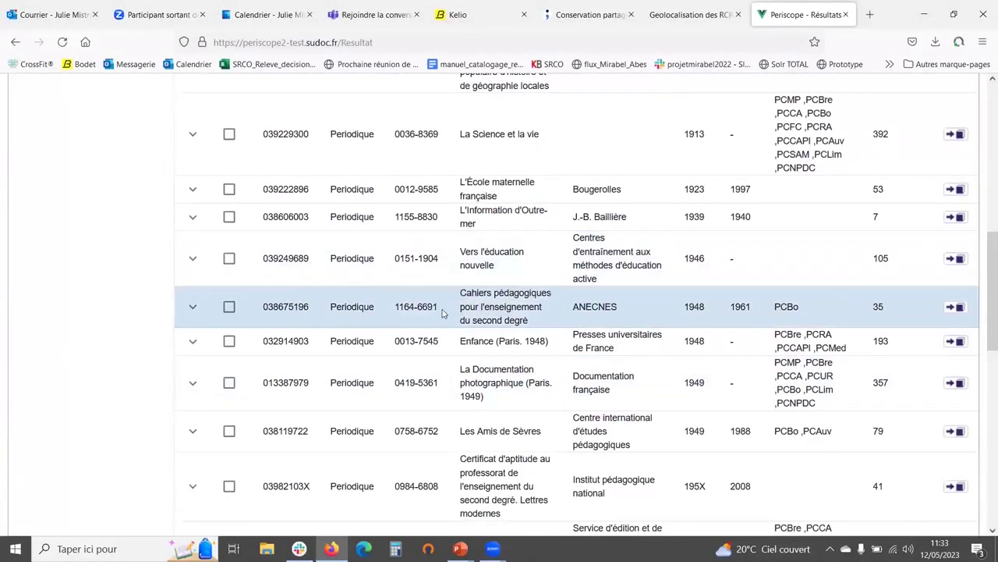
# Step: Select "Cahiers pédagogiques pour l'enseignement du second degré" and "Enfance (Paris. 1948)", and deselect both records
pyautogui.click(229, 306)
pyautogui.click(229, 341)
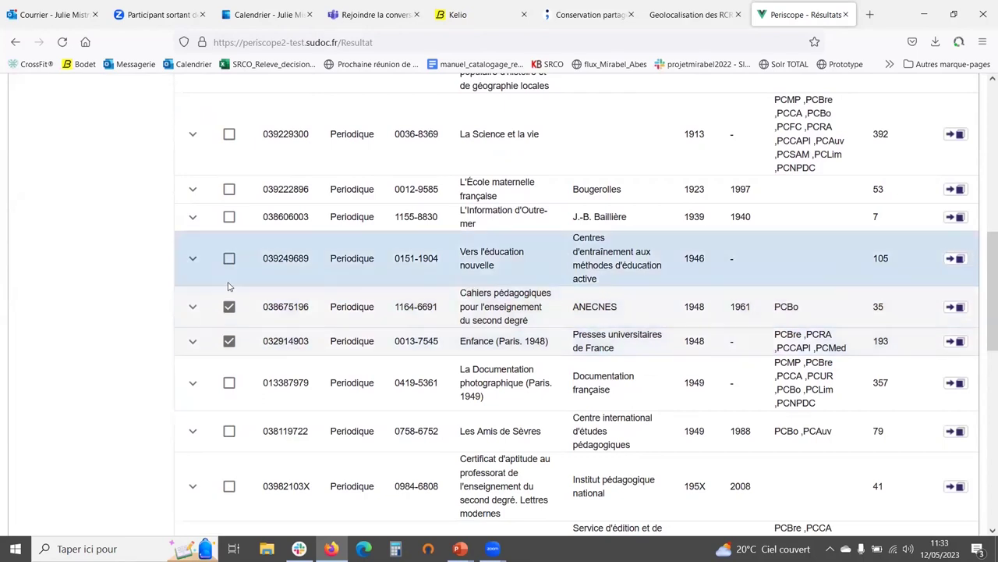
pyautogui.click(229, 307)
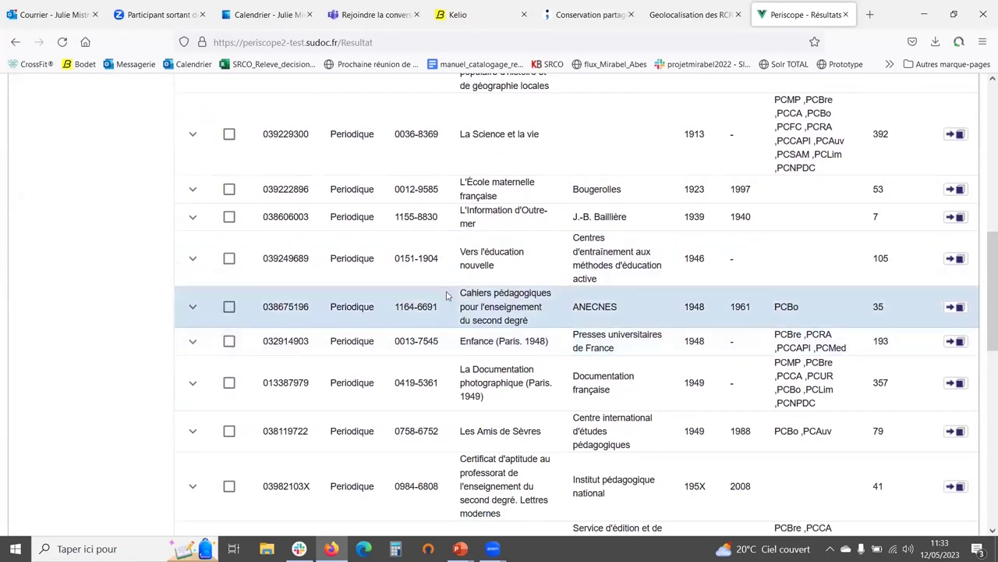
# Step: Reset the existing sorts and sort the results by Localisations in ascending order
pyautogui.scroll(10, 460, 273)
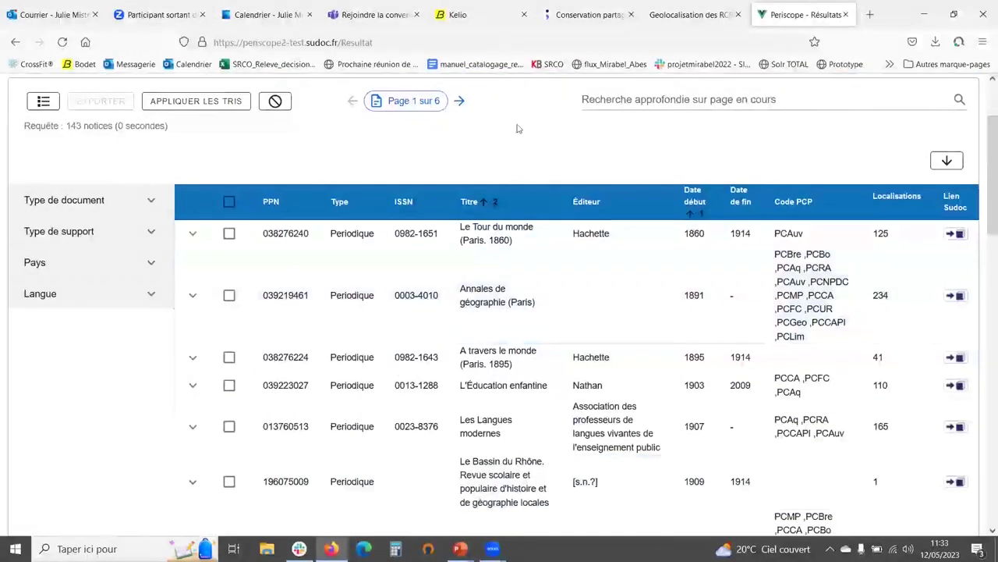
pyautogui.click(277, 104)
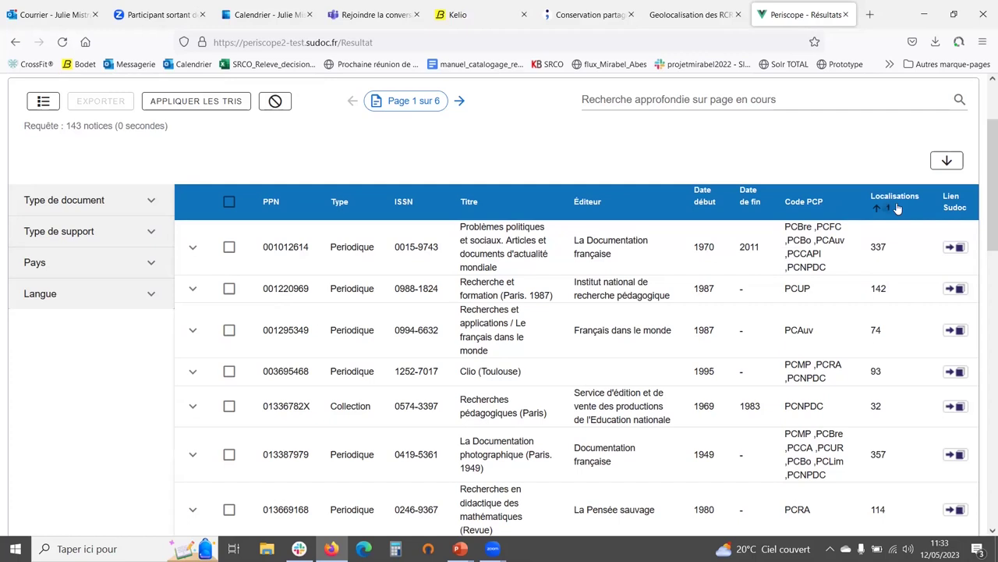
pyautogui.click(212, 102)
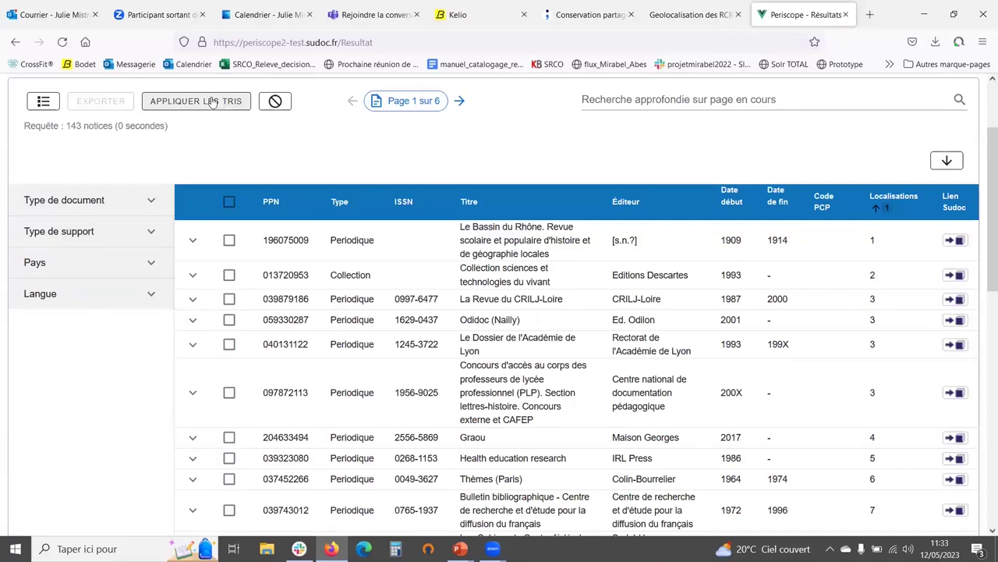
pyautogui.scroll(-1, 539, 328)
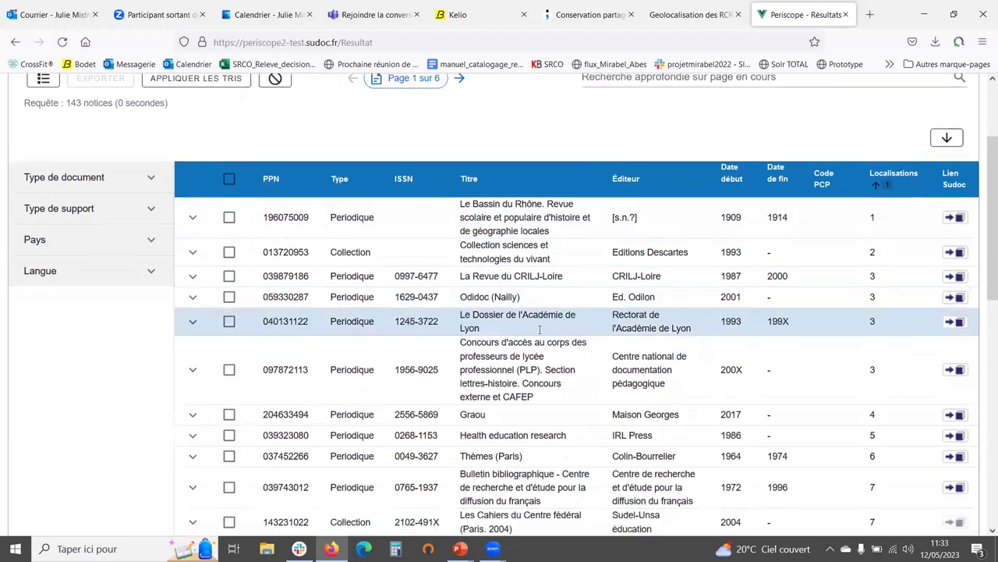
pyautogui.scroll(-1, 539, 328)
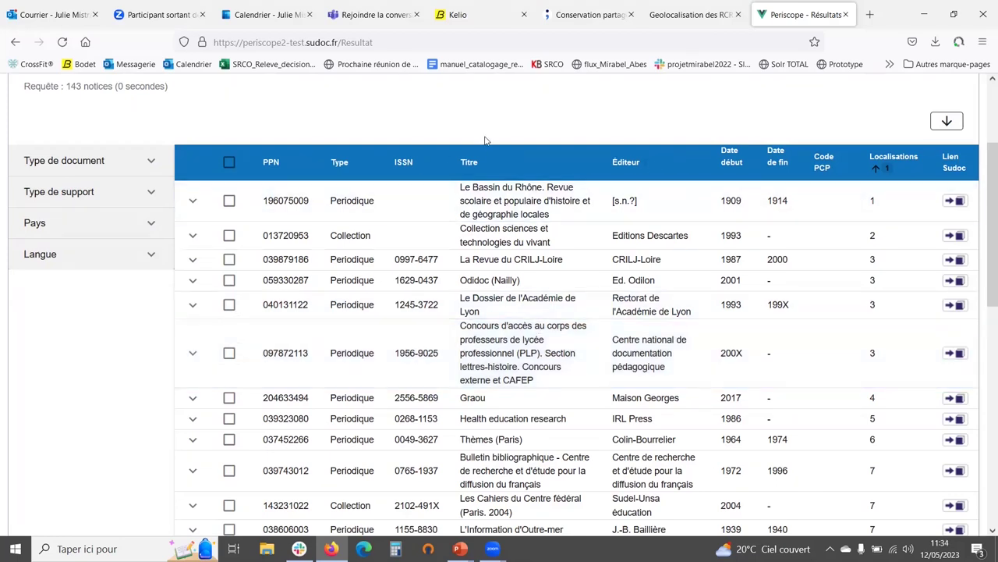
# Step: Reset the Localisations sort applied to the results table
pyautogui.scroll(2, 485, 140)
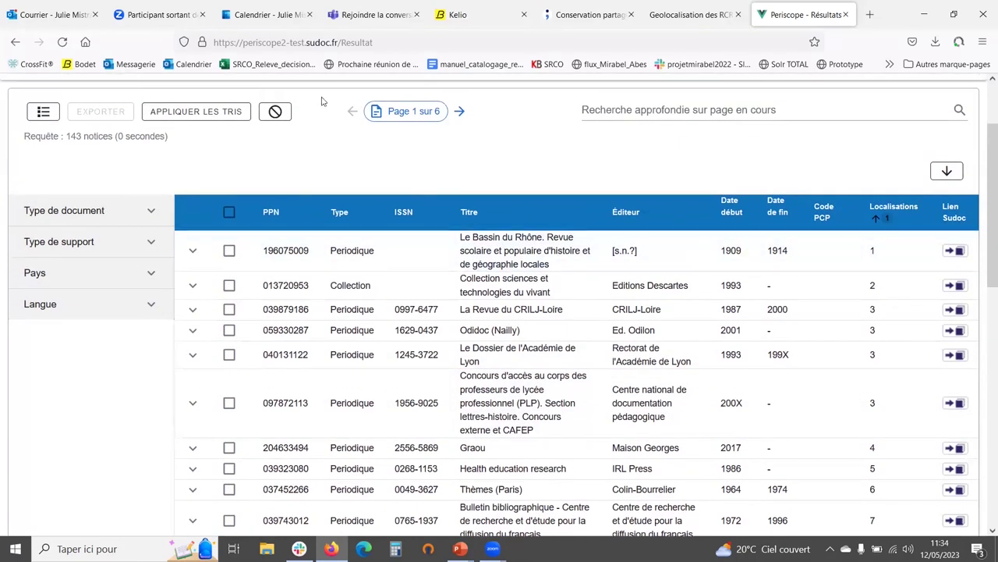
pyautogui.click(275, 112)
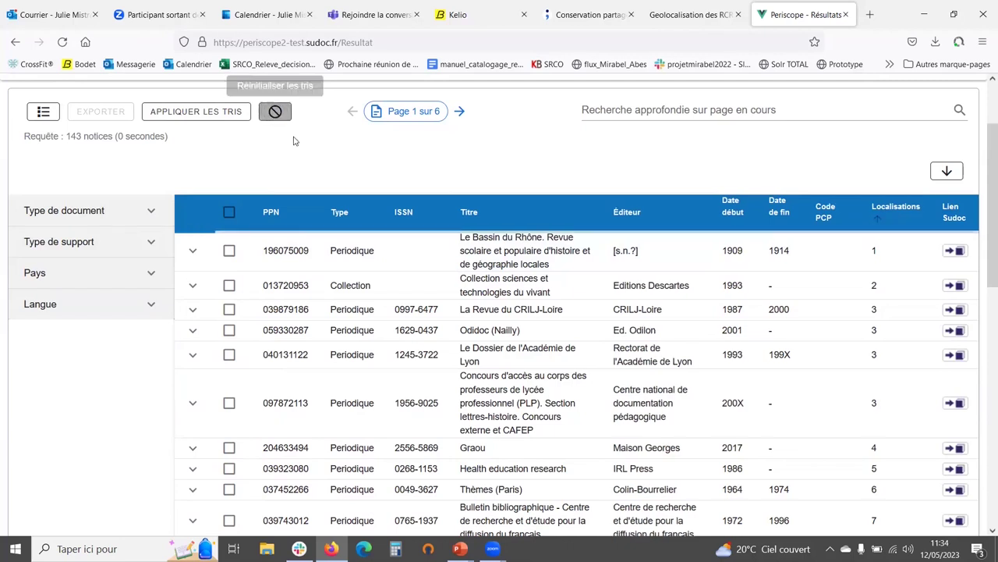
pyautogui.scroll(1, 661, 196)
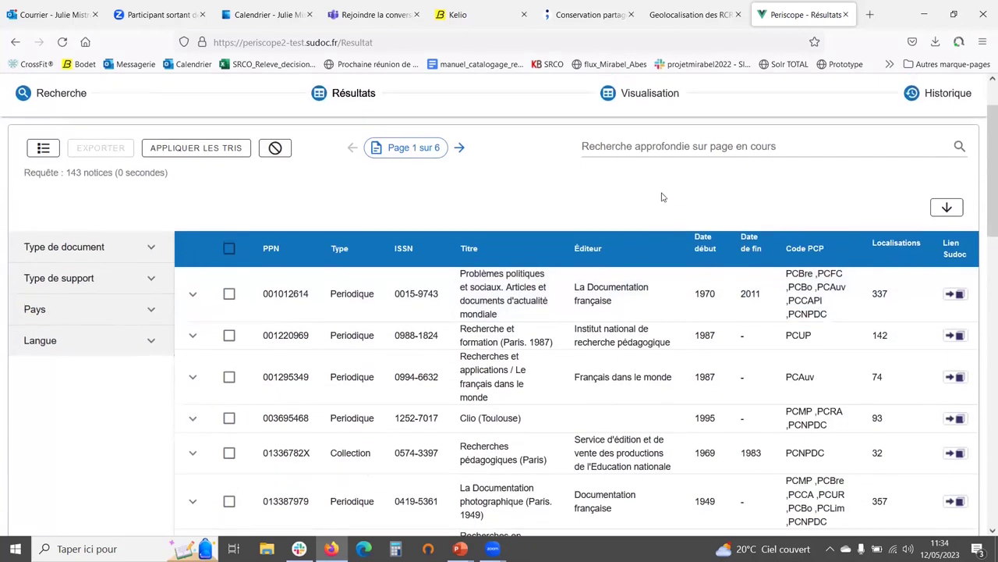
# Step: Filter the records on the current results page by "PCBre", and clear the filter text again
pyautogui.click(641, 144)
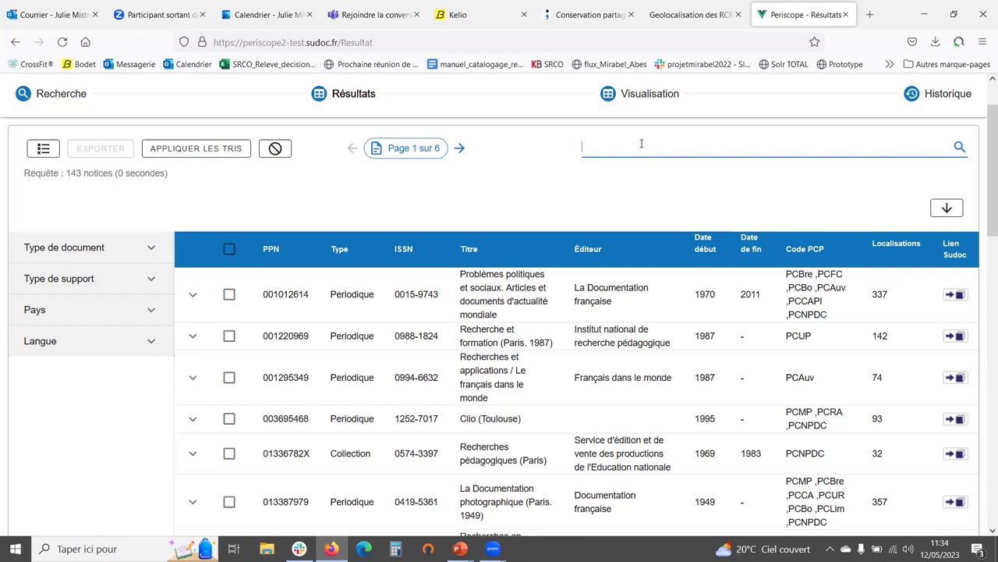
pyautogui.write('PC')
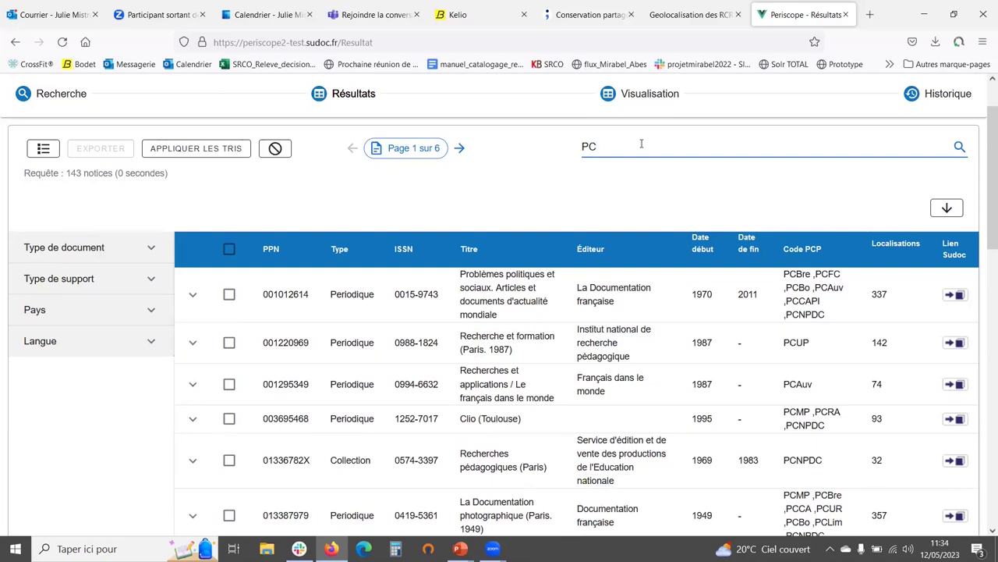
pyautogui.write('Bre')
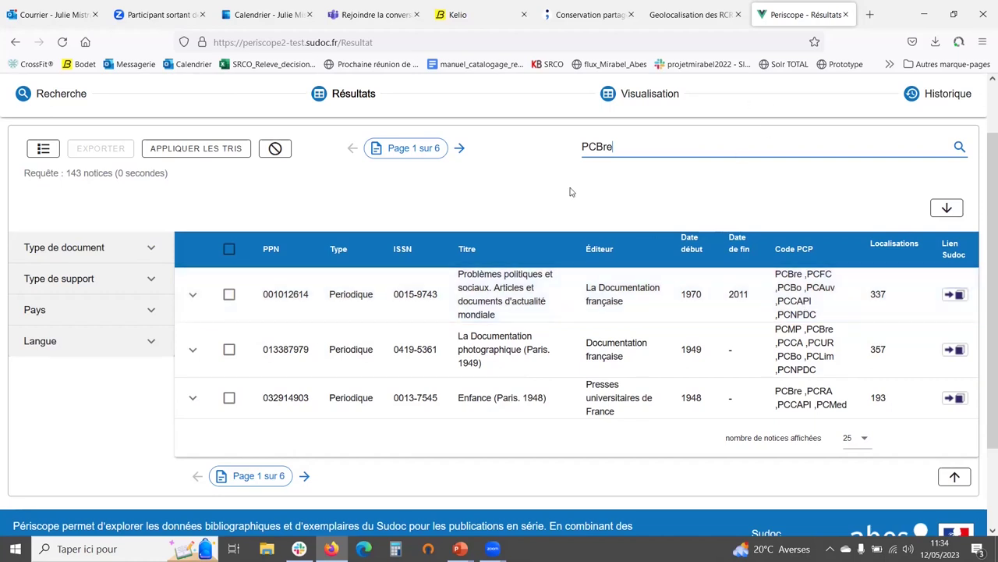
pyautogui.press('BackSpace')
pyautogui.press('BackSpace')
pyautogui.press('BackSpace')
pyautogui.press('BackSpace')
pyautogui.press('BackSpace')
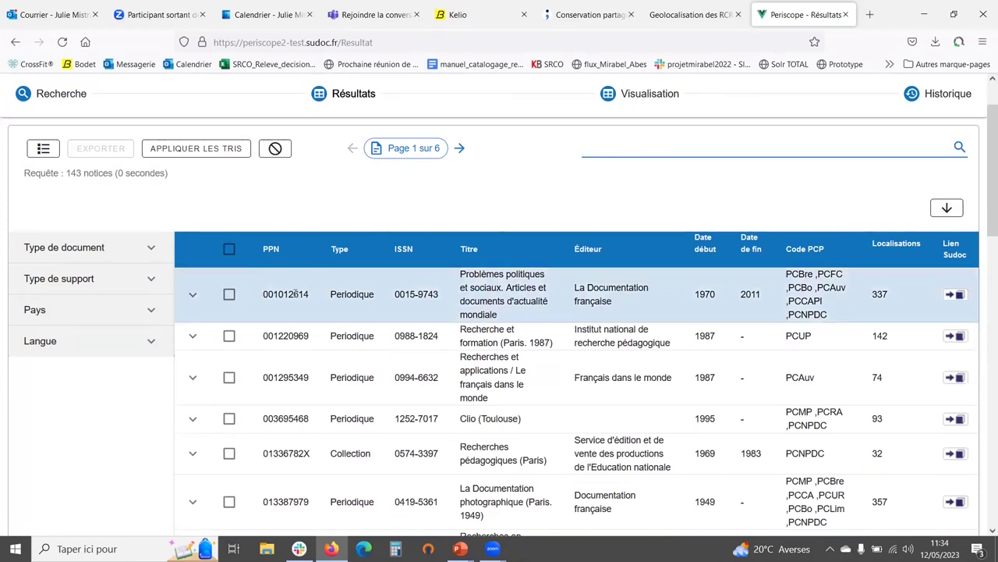
# Step: Select the records with PPN 001012614, 001220969, 001295349 and 013387979 in the results
pyautogui.click(229, 295)
pyautogui.click(229, 335)
pyautogui.click(228, 381)
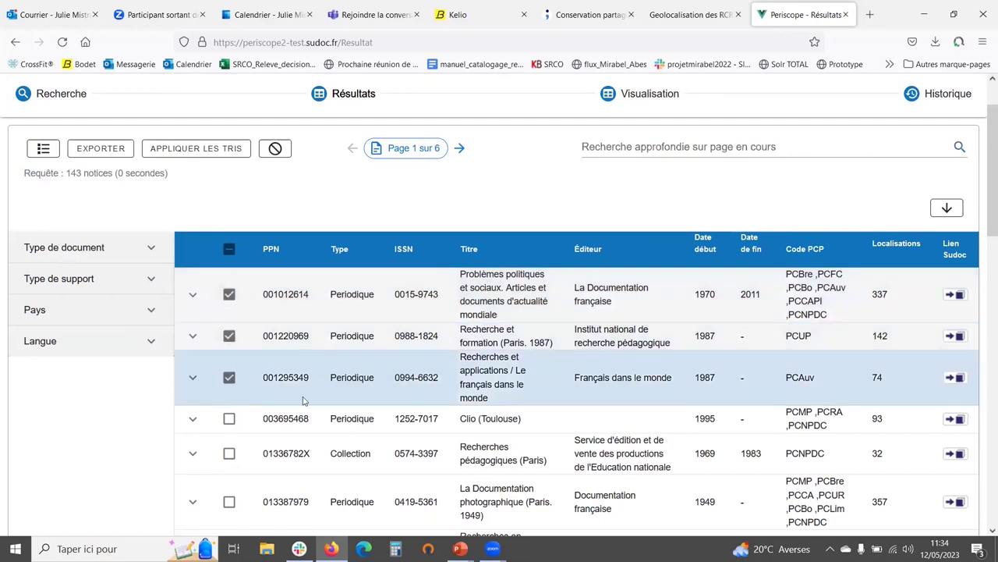
pyautogui.scroll(-3, 229, 390)
pyautogui.click(229, 394)
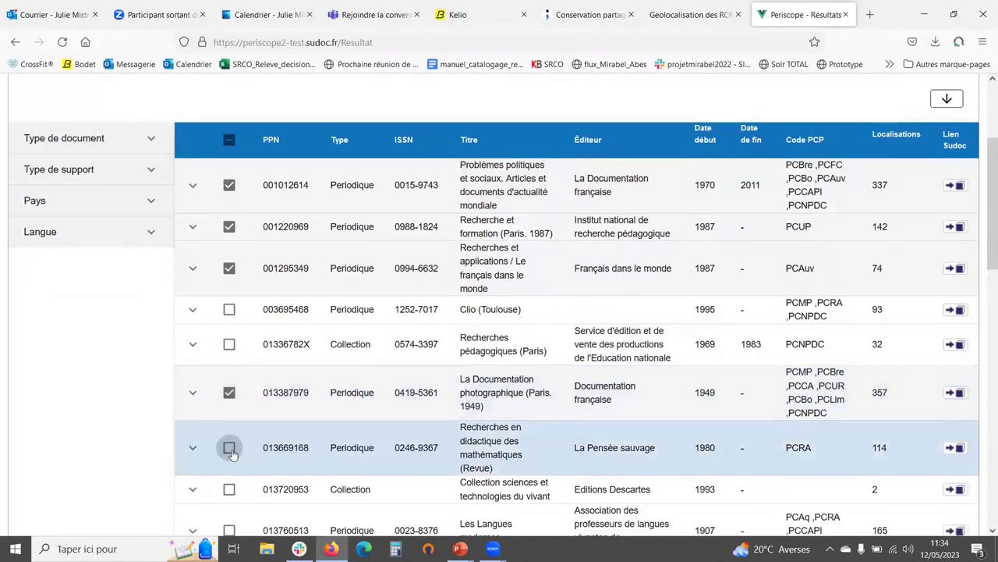
# Step: Export the selected records to a file and deselect all records in the results table
pyautogui.scroll(3, 338, 375)
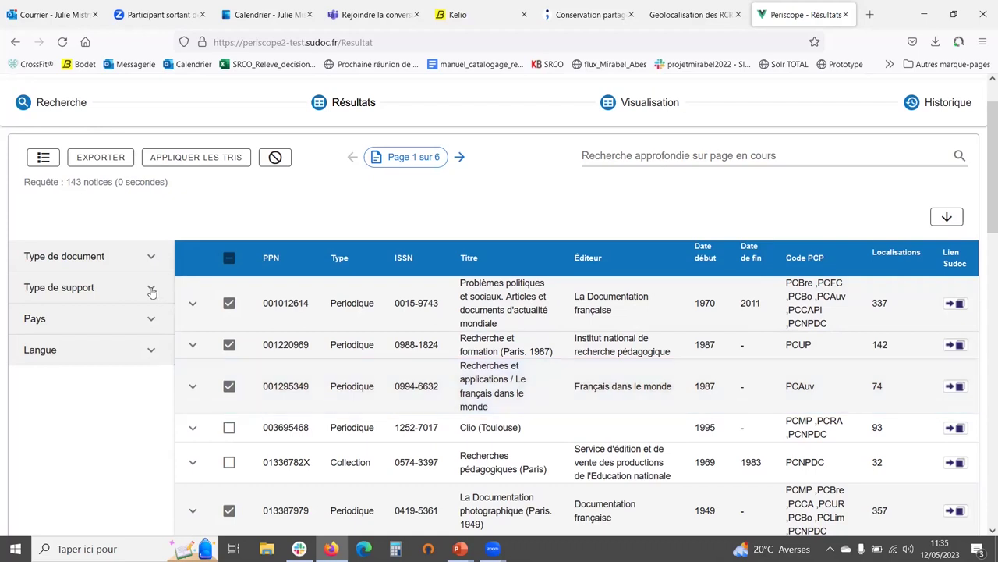
pyautogui.click(106, 161)
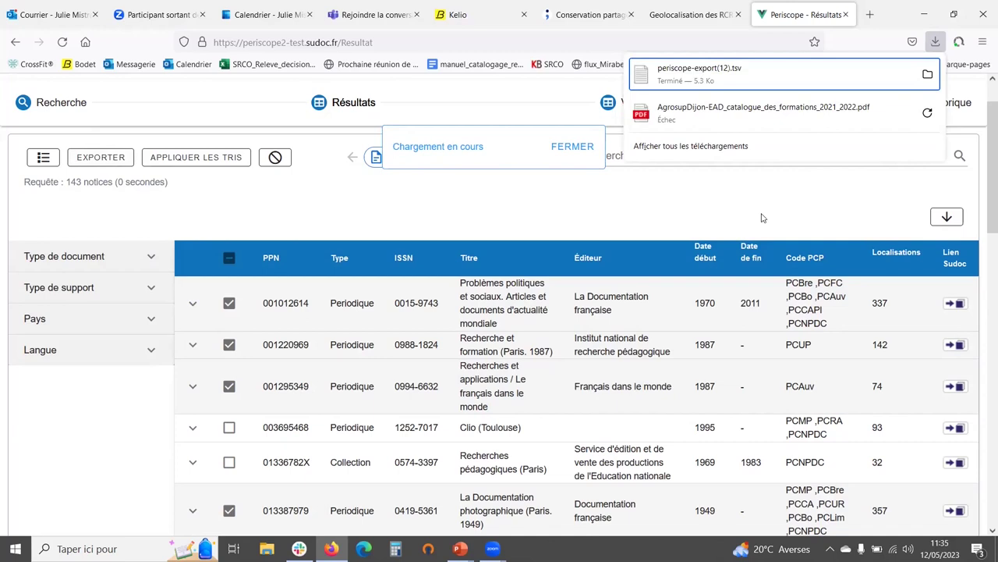
pyautogui.click(535, 199)
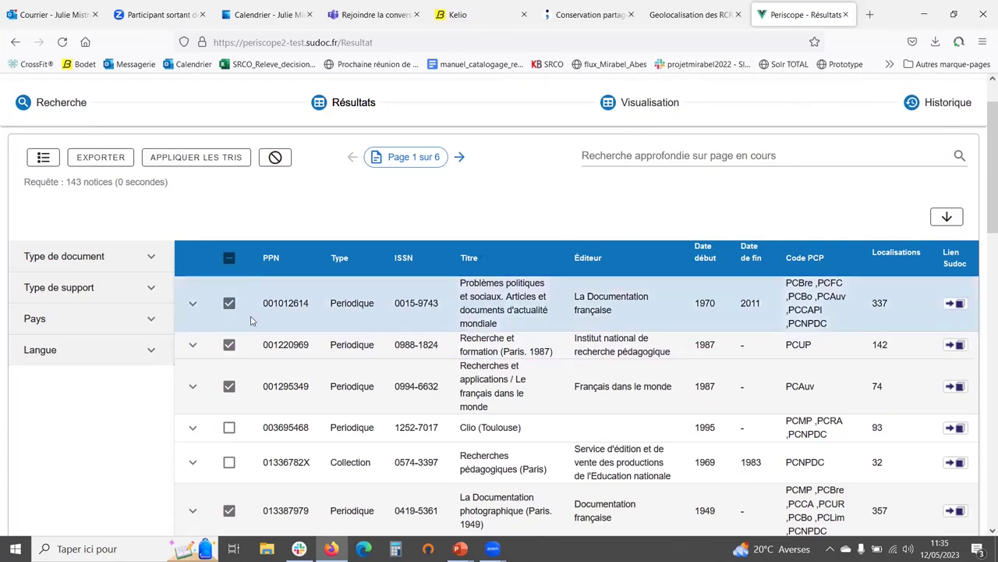
pyautogui.click(229, 259)
pyautogui.click(230, 259)
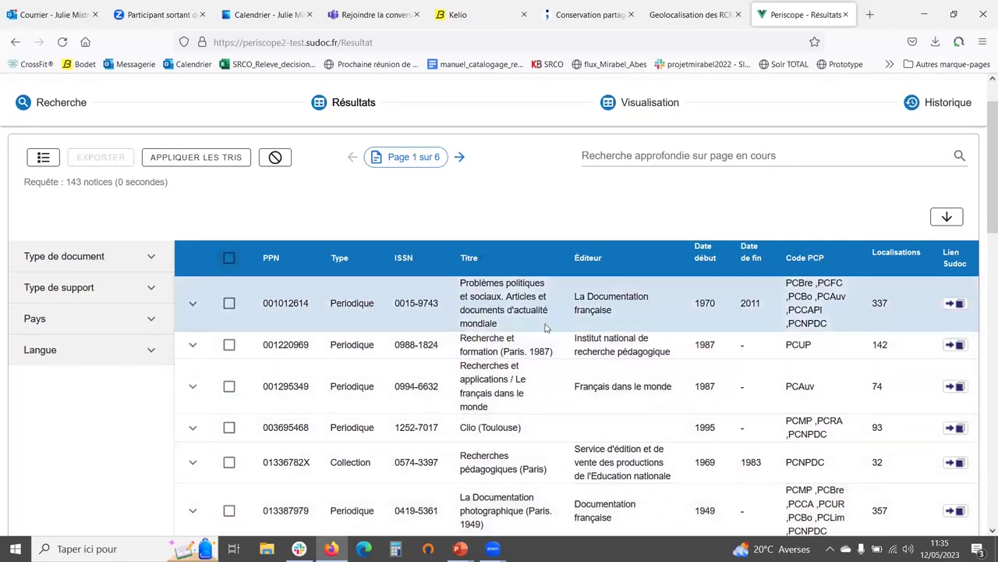
# Step: Open the collection visualisation of "Problèmes politiques et sociaux. Articles et documents d'actualité mondiale" and look over the page
pyautogui.click(631, 307)
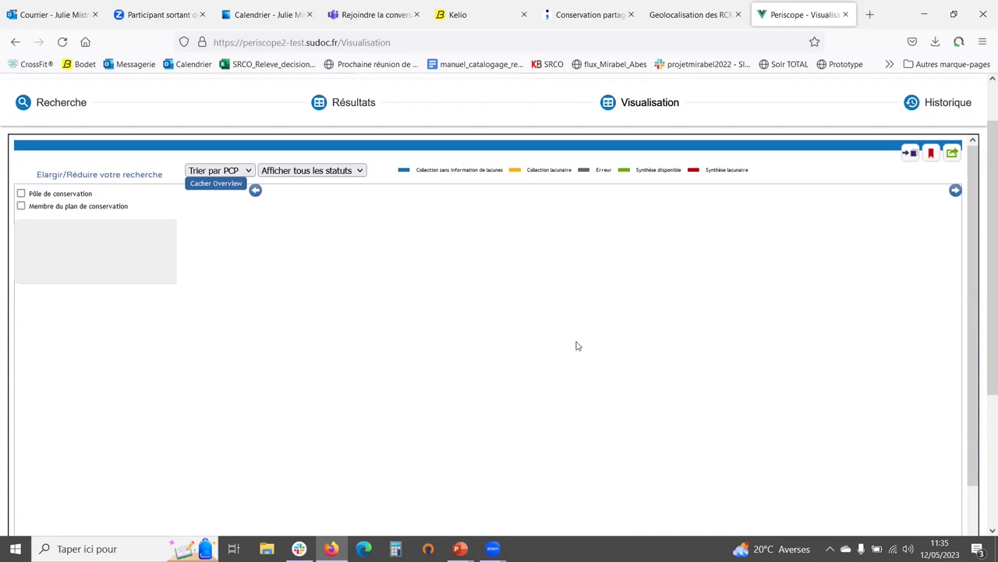
pyautogui.scroll(1, 575, 345)
pyautogui.scroll(-2, 577, 345)
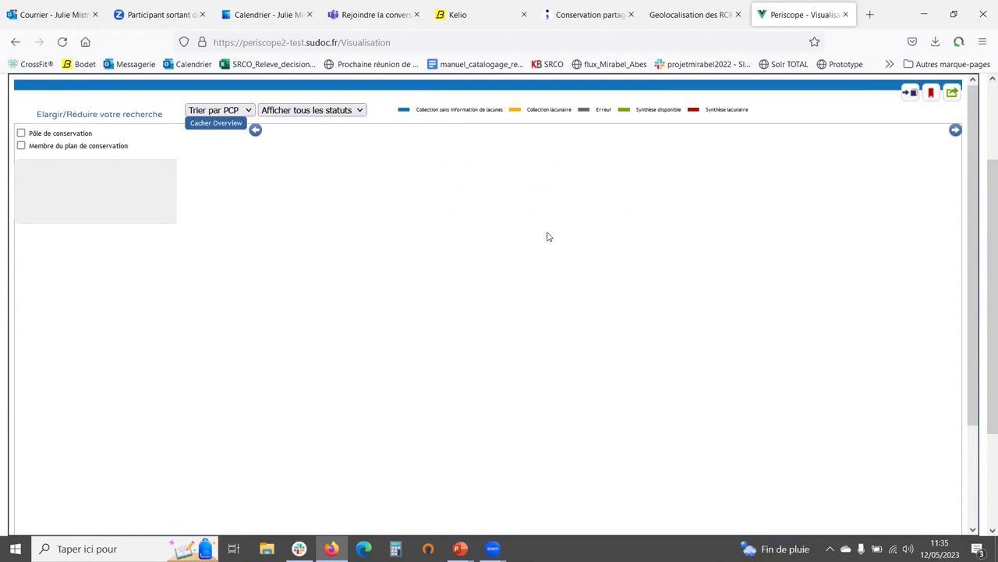
pyautogui.scroll(2, 548, 236)
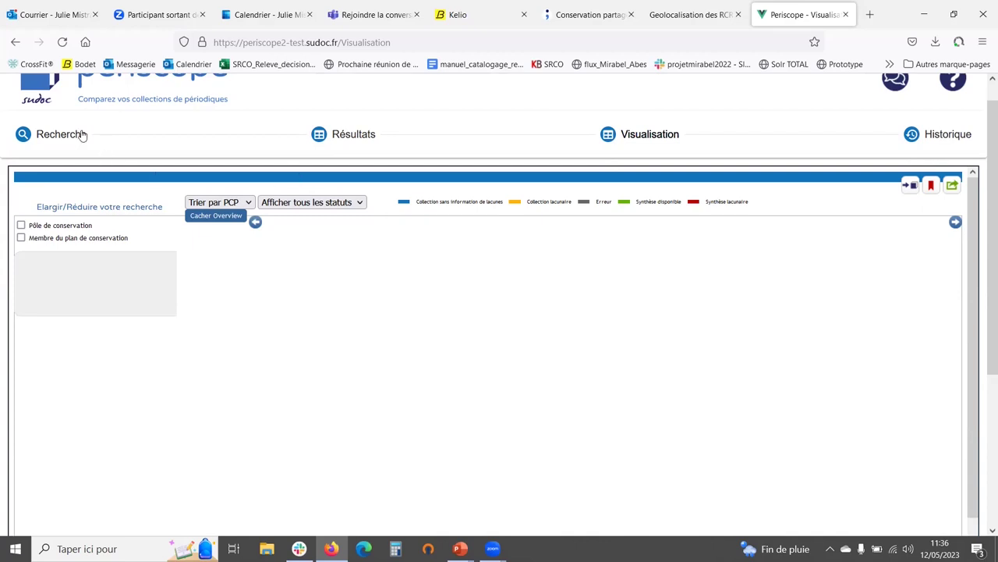
# Step: Return to the search form and reset all its search criteria
pyautogui.click(55, 135)
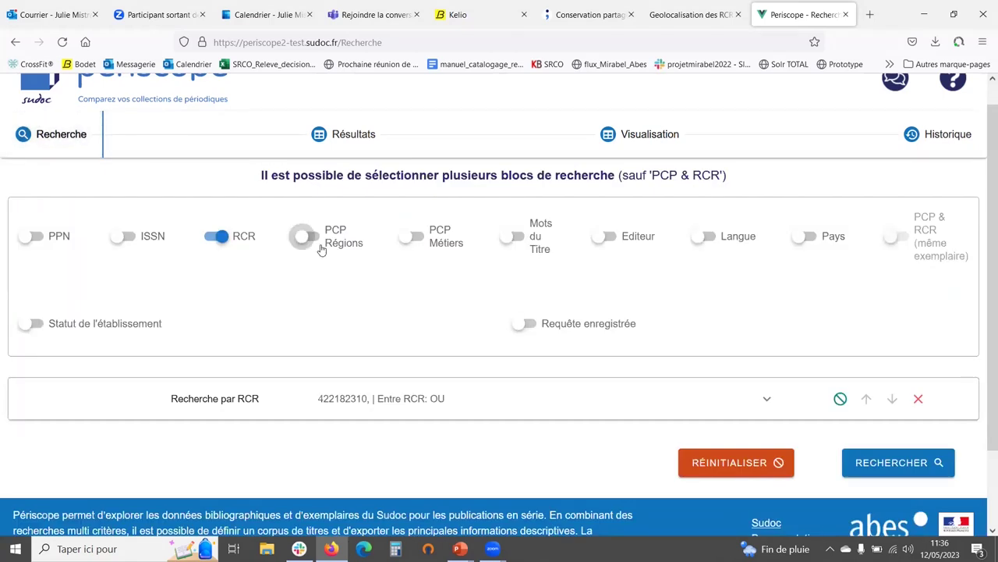
pyautogui.scroll(-2, 489, 308)
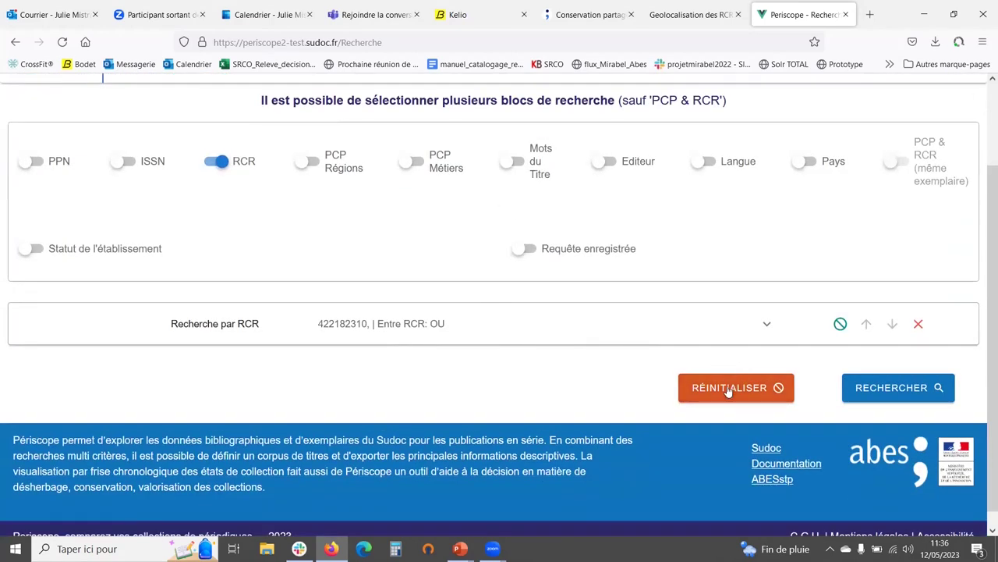
pyautogui.click(731, 386)
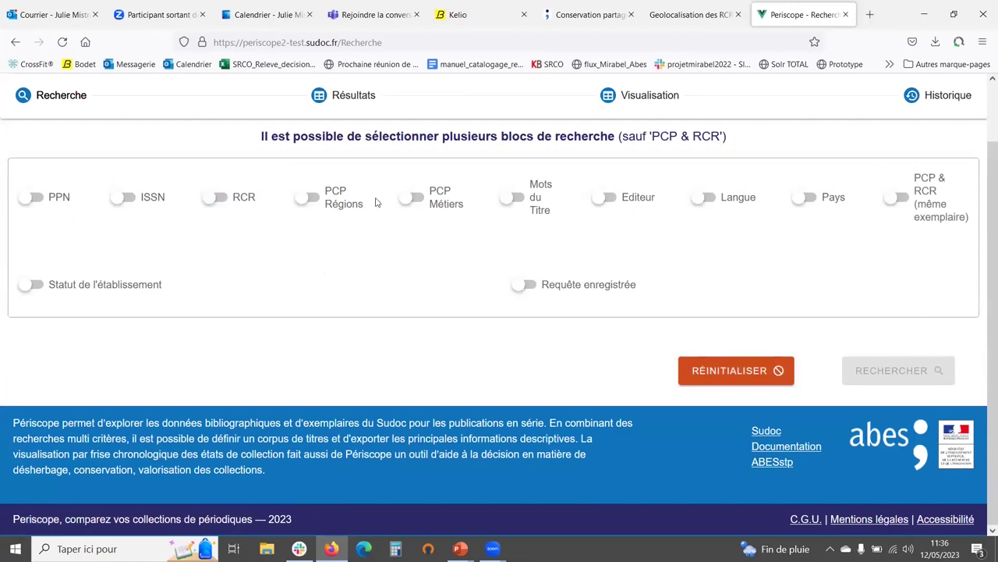
# Step: Try to add the PCP Régions search block by enabling, disabling and re-enabling it
pyautogui.click(325, 194)
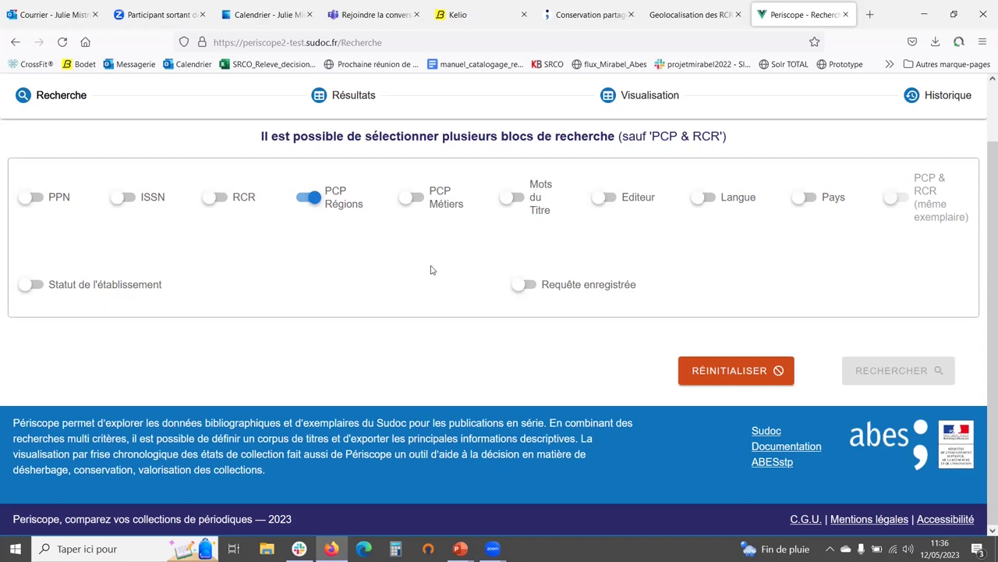
pyautogui.click(309, 199)
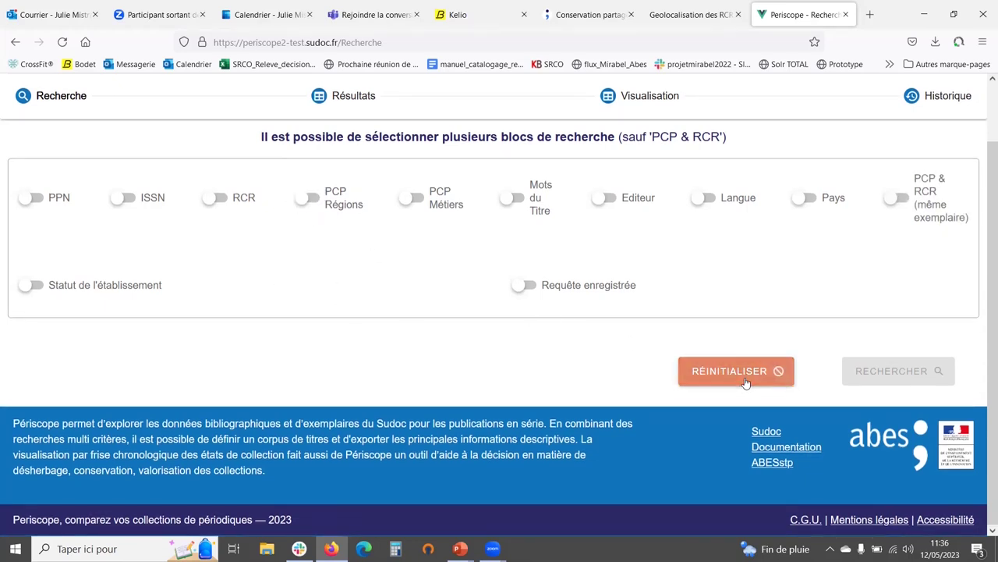
pyautogui.click(326, 195)
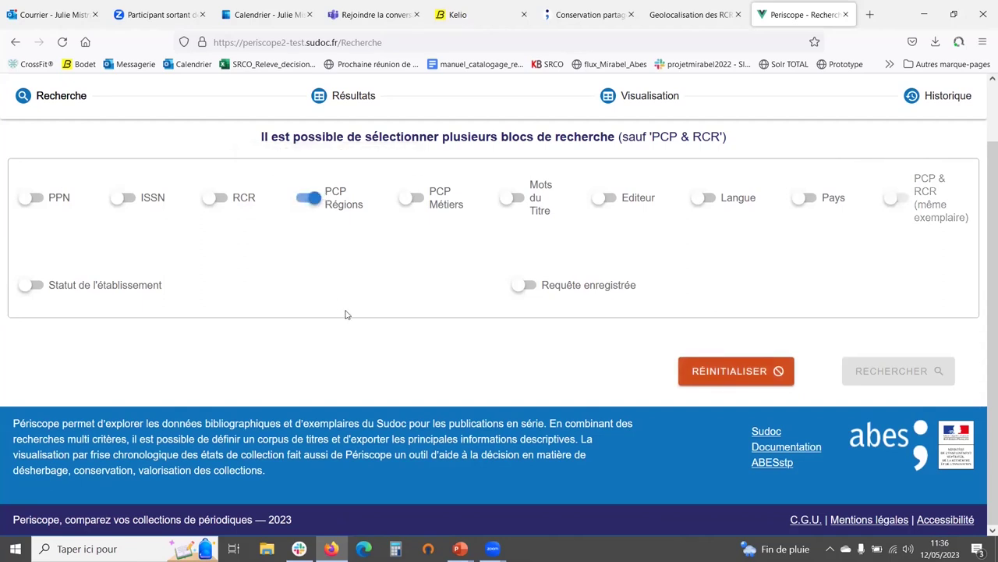
# Step: Try to load the search page from the production address periscope2-prod.sudoc.fr/Recherche
pyautogui.scroll(2, 347, 314)
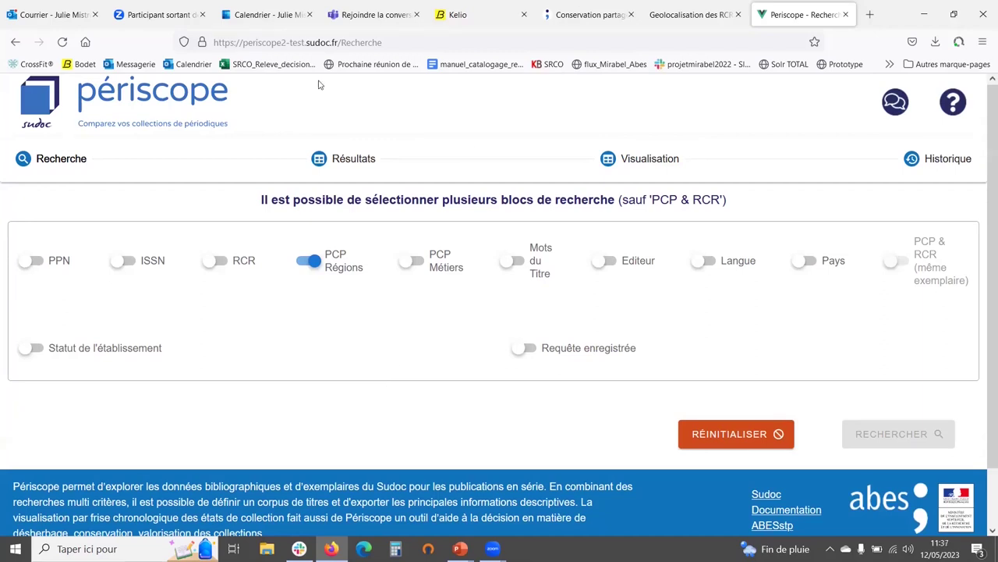
pyautogui.click(301, 43)
pyautogui.click(303, 44)
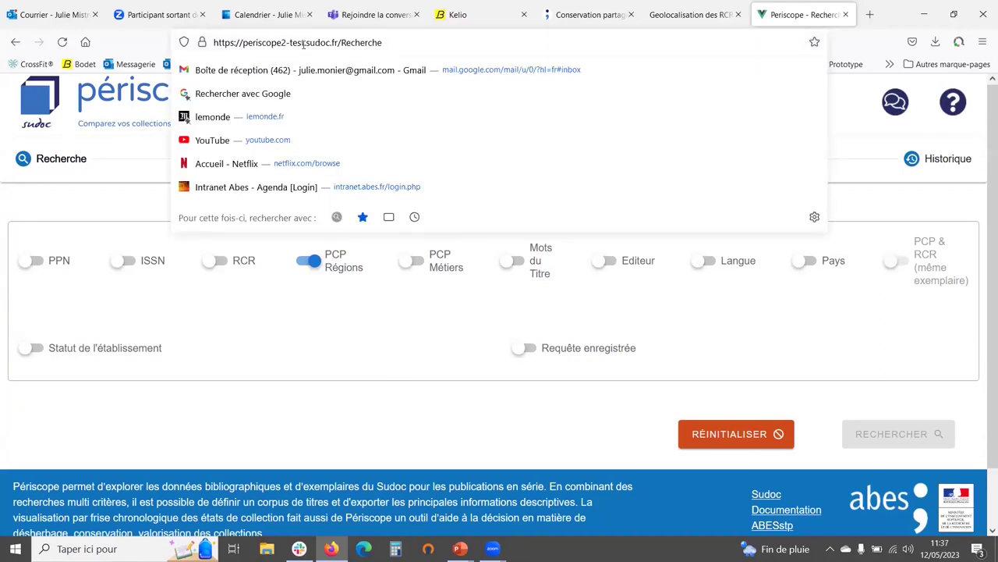
pyautogui.press('BackSpace')
pyautogui.press('BackSpace')
pyautogui.press('BackSpace')
pyautogui.press('BackSpace')
pyautogui.write('prod')
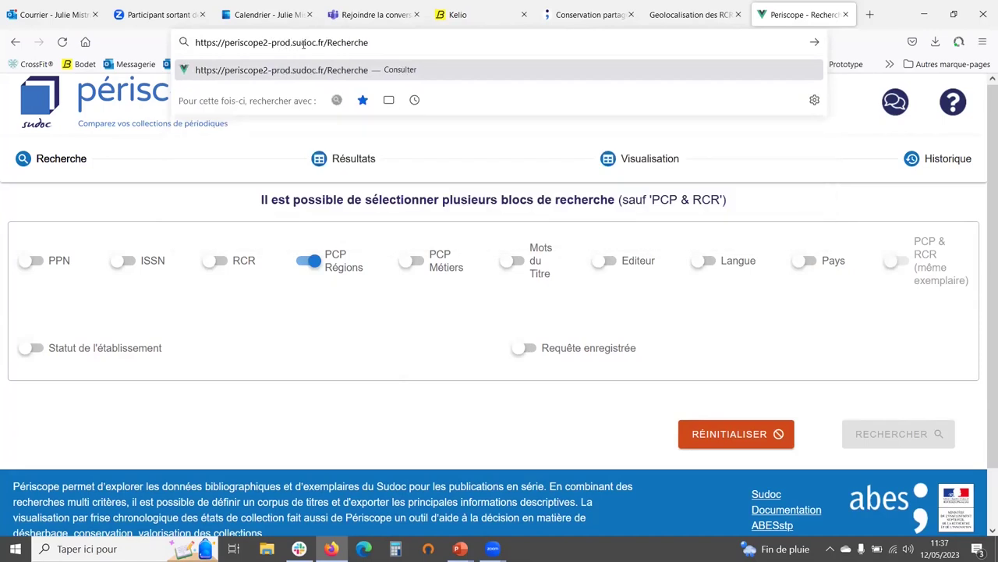
pyautogui.press('Return')
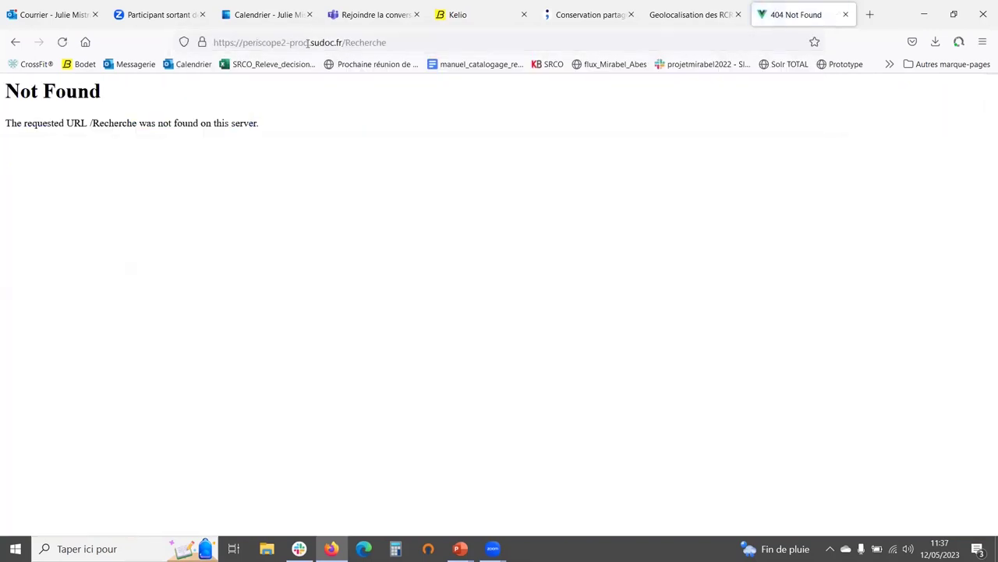
# Step: Load the search page from periscope2-dev.sudoc.fr/Recherche and try to add the PCP Régions search block there
pyautogui.click(308, 43)
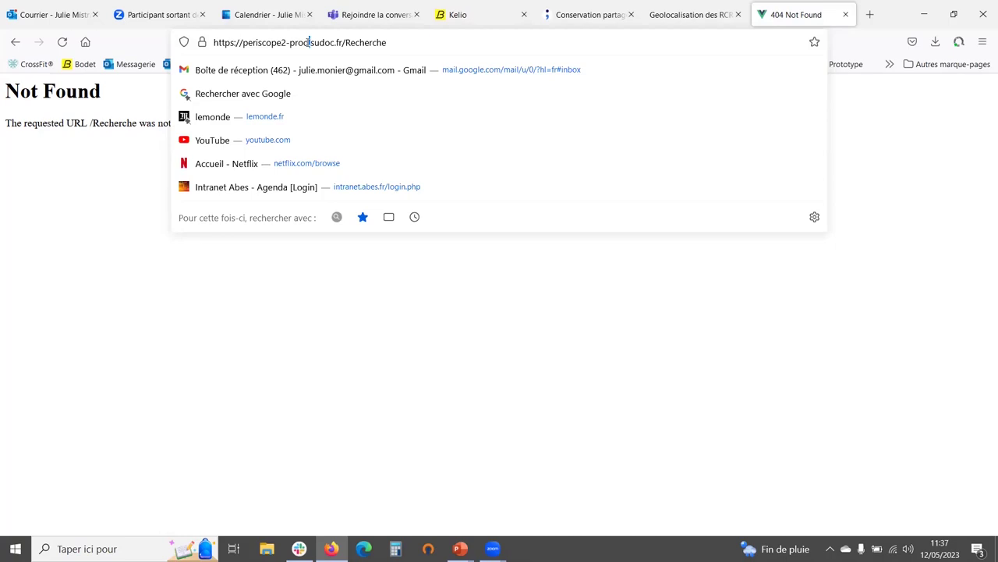
pyautogui.press('BackSpace')
pyautogui.press('BackSpace')
pyautogui.press('BackSpace')
pyautogui.press('BackSpace')
pyautogui.write('dev')
pyautogui.press('Return')
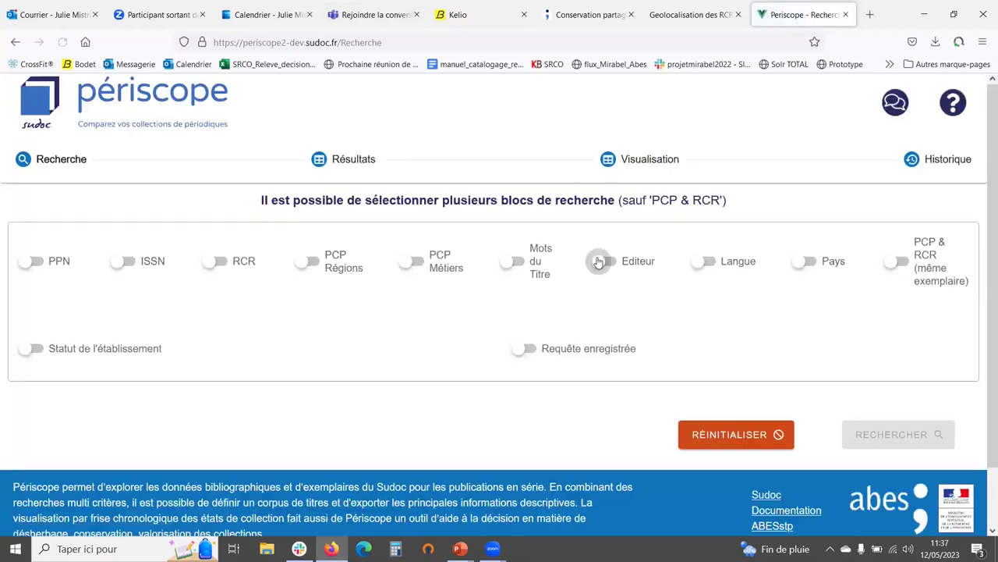
pyautogui.click(326, 273)
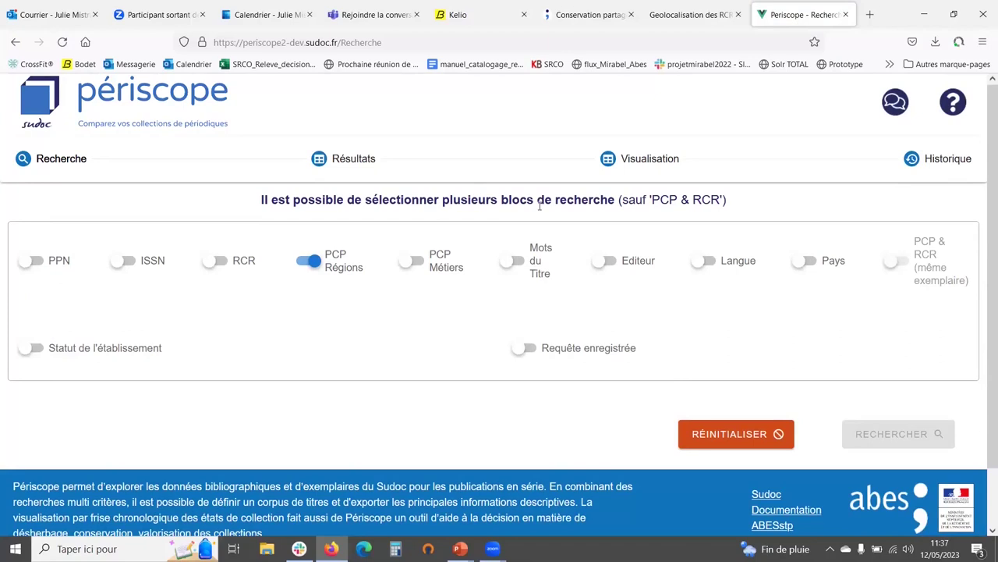
# Step: Switch back to the test site's search page at periscope2-test.sudoc.fr/Recherche
pyautogui.doubleClick(300, 42)
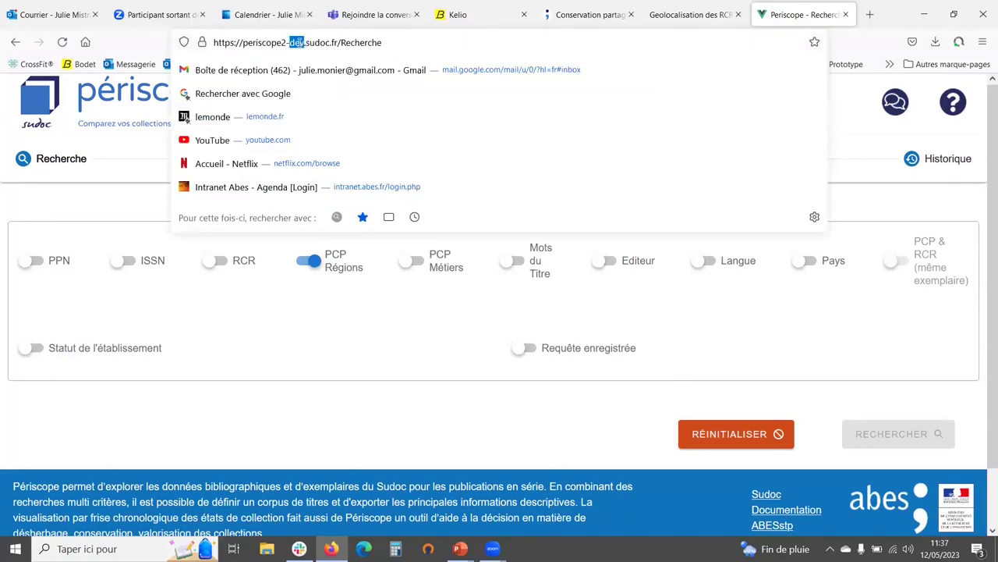
pyautogui.write('test')
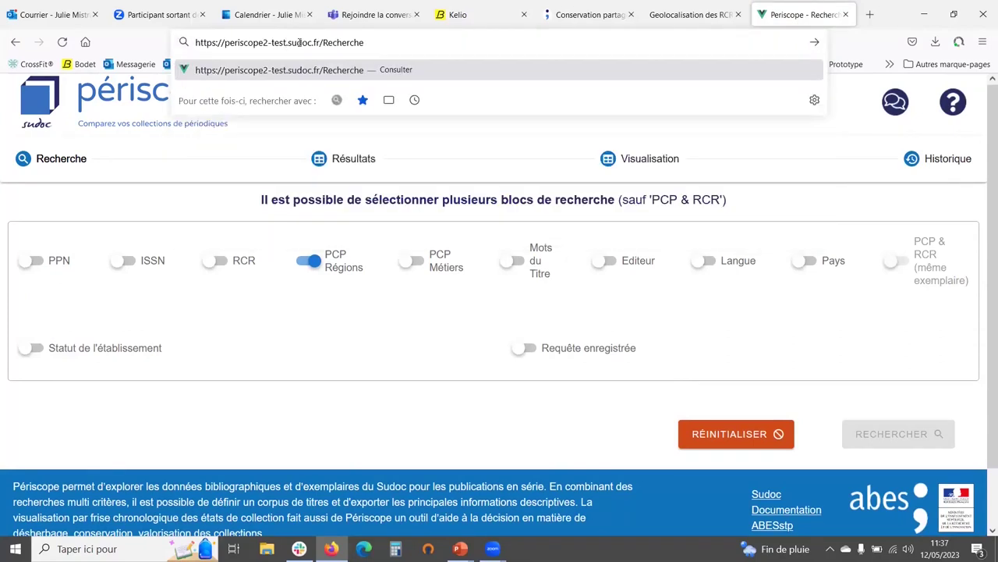
pyautogui.press('Return')
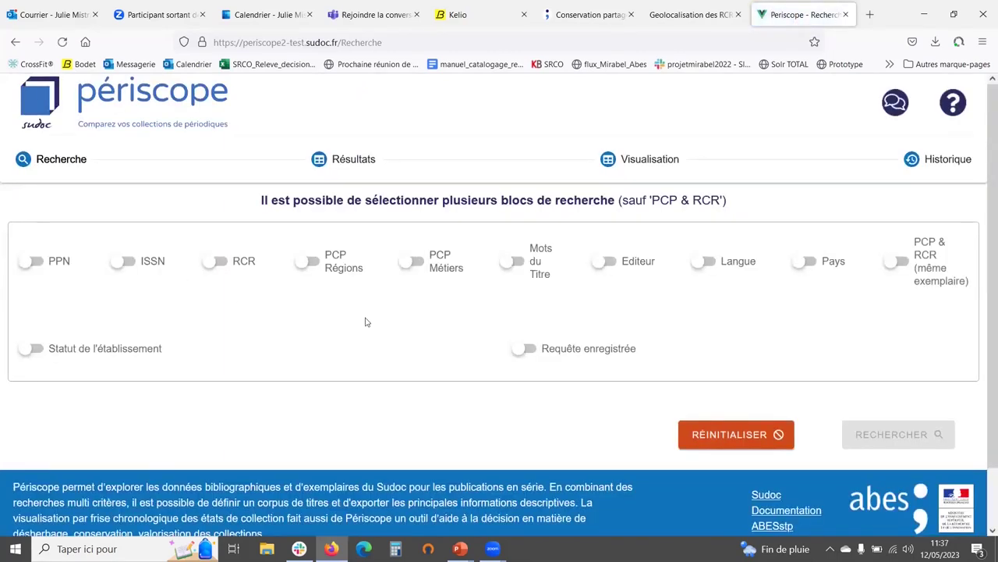
# Step: Search by RCR for 010535101 BOURG EN BRESSE-Archives dep
pyautogui.click(241, 264)
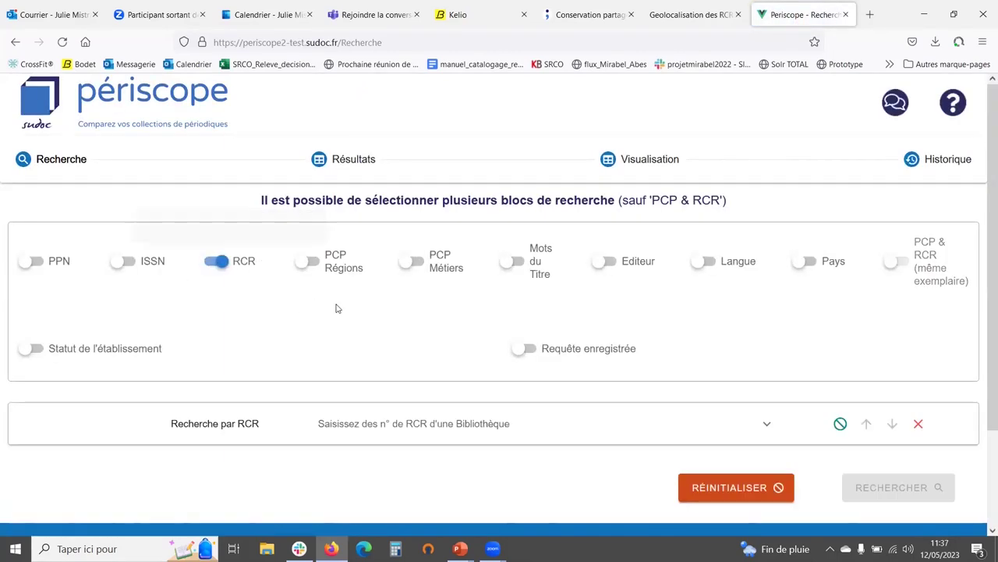
pyautogui.scroll(-2, 334, 309)
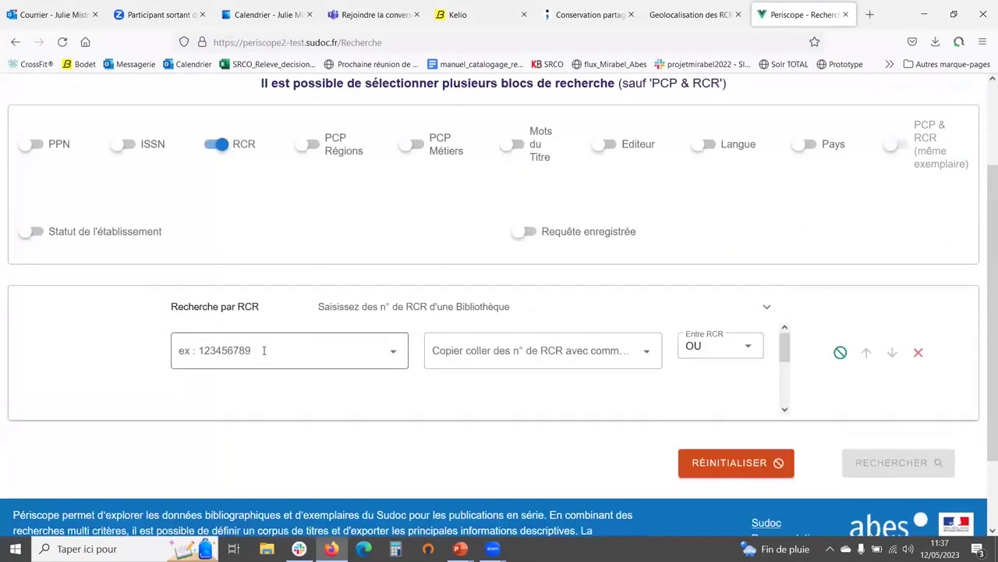
pyautogui.click(264, 351)
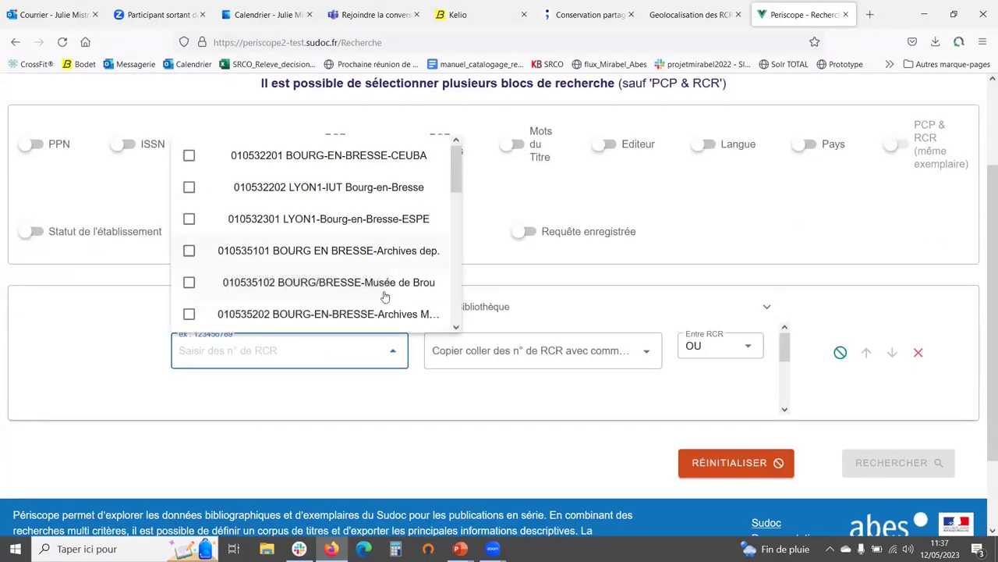
pyautogui.click(337, 261)
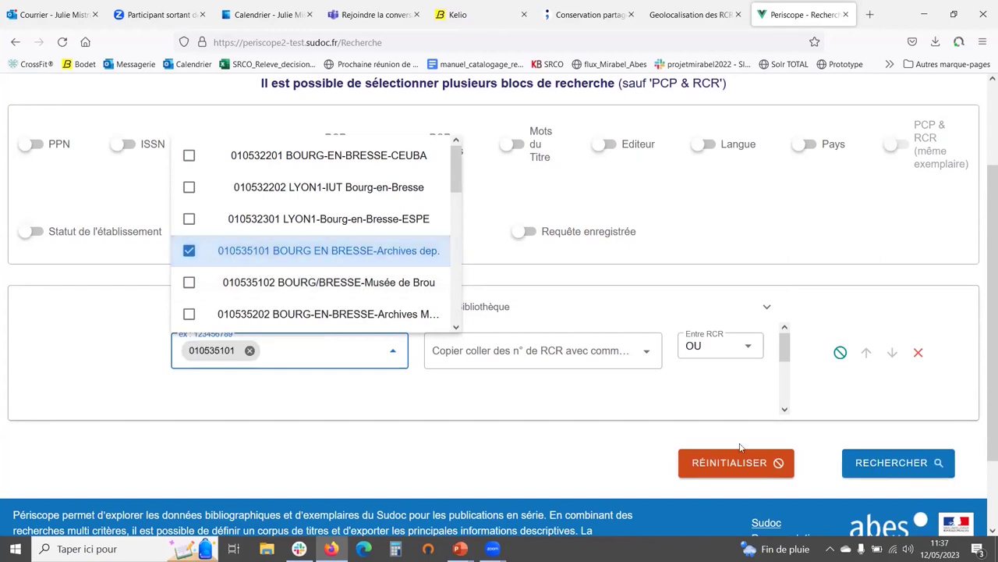
pyautogui.click(890, 462)
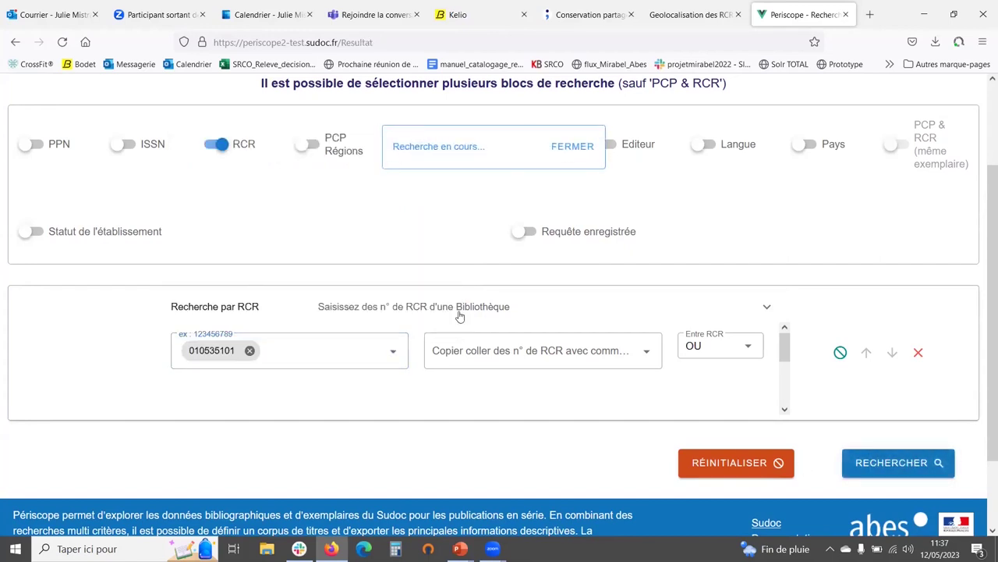
pyautogui.scroll(10, 704, 256)
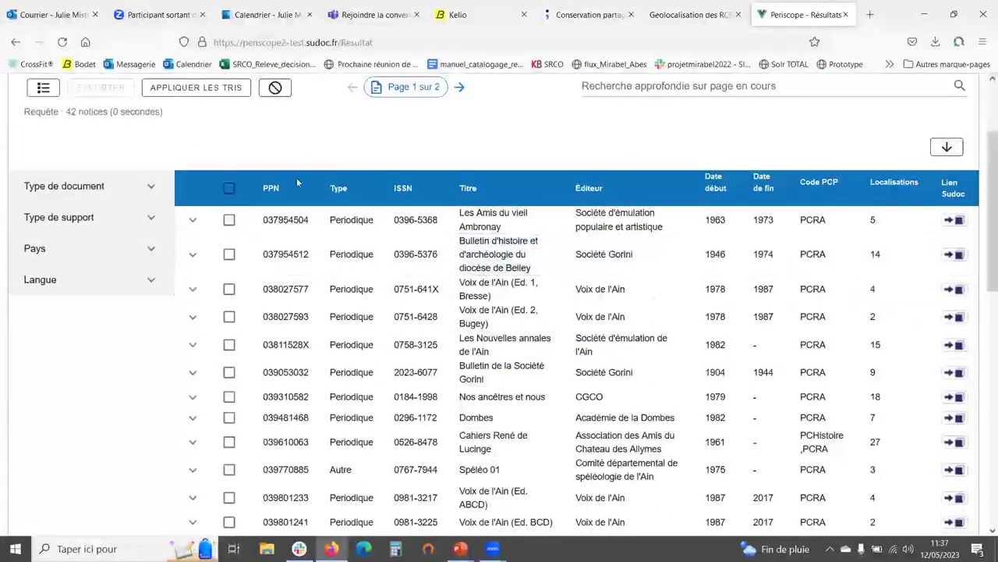
# Step: Select all the listed records and check the options for the number of records displayed
pyautogui.click(228, 188)
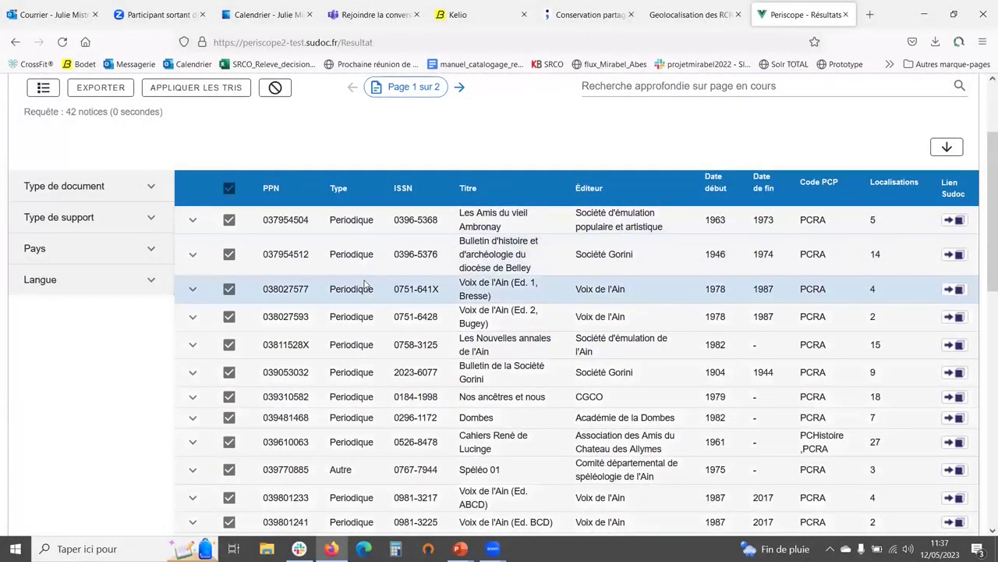
pyautogui.scroll(-10, 364, 284)
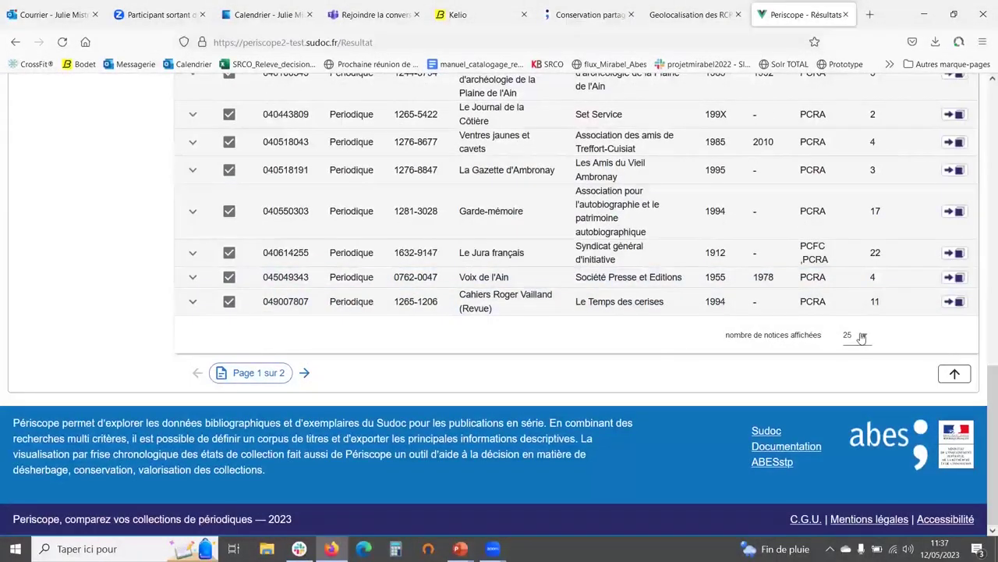
pyautogui.moveTo(757, 335); pyautogui.dragTo(896, 341)
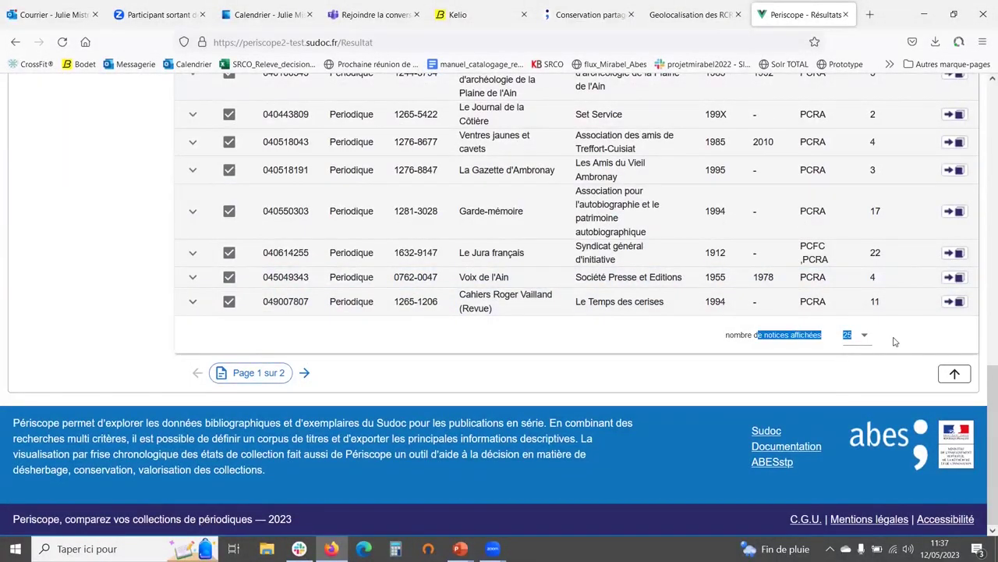
pyautogui.click(864, 337)
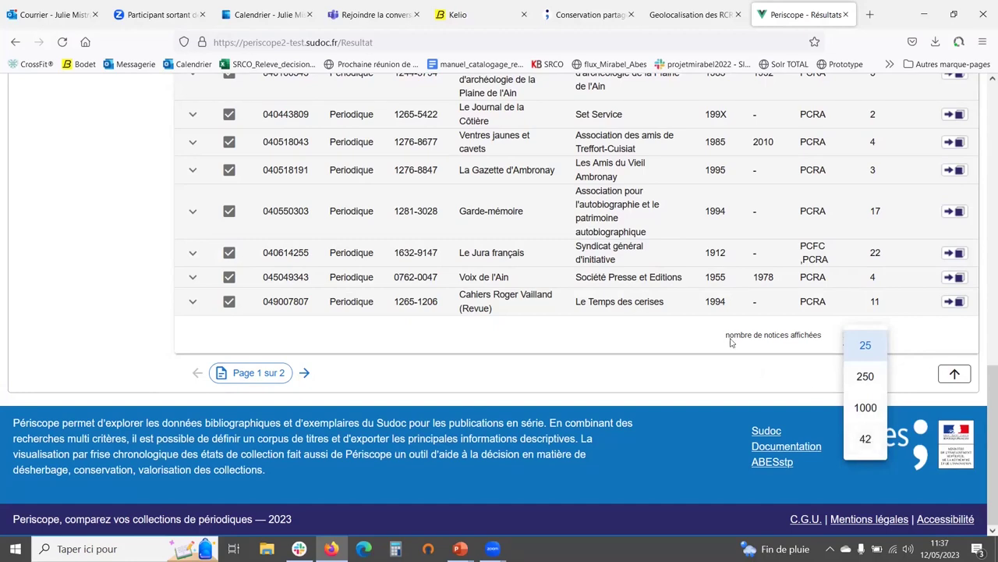
pyautogui.click(721, 379)
pyautogui.scroll(10, 871, 277)
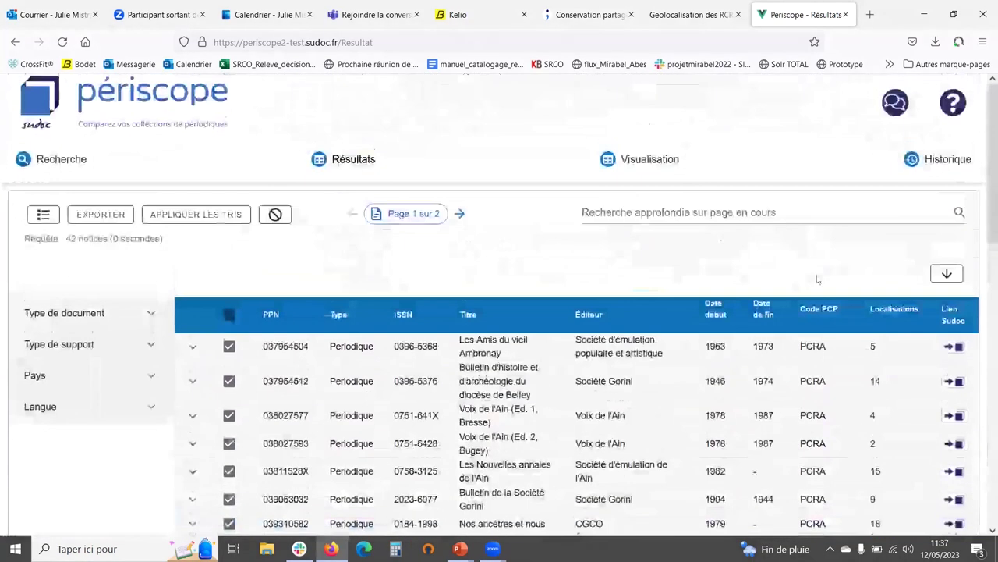
# Step: Export the selected records and display the recent downloads
pyautogui.click(104, 218)
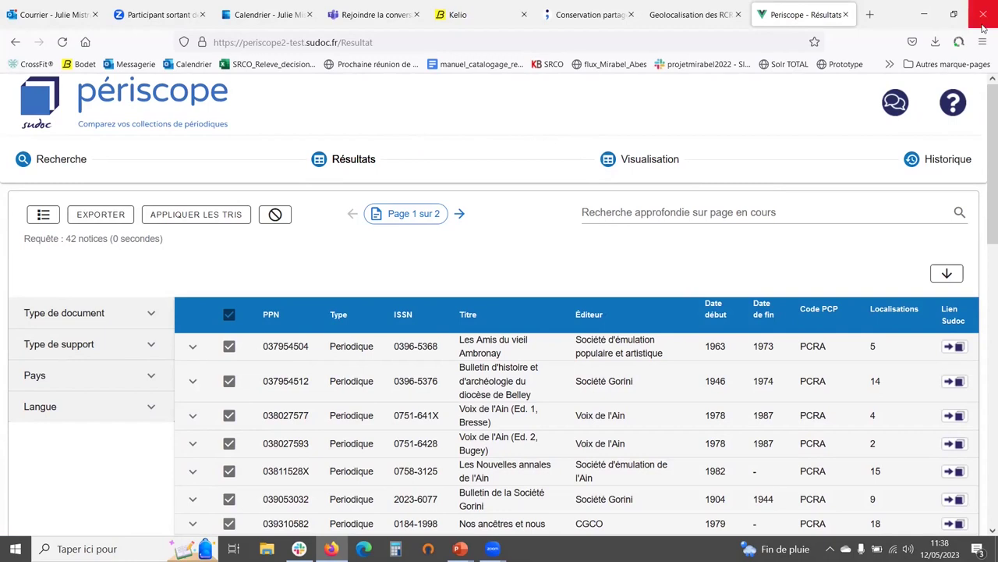
pyautogui.click(940, 44)
pyautogui.click(936, 44)
pyautogui.click(935, 44)
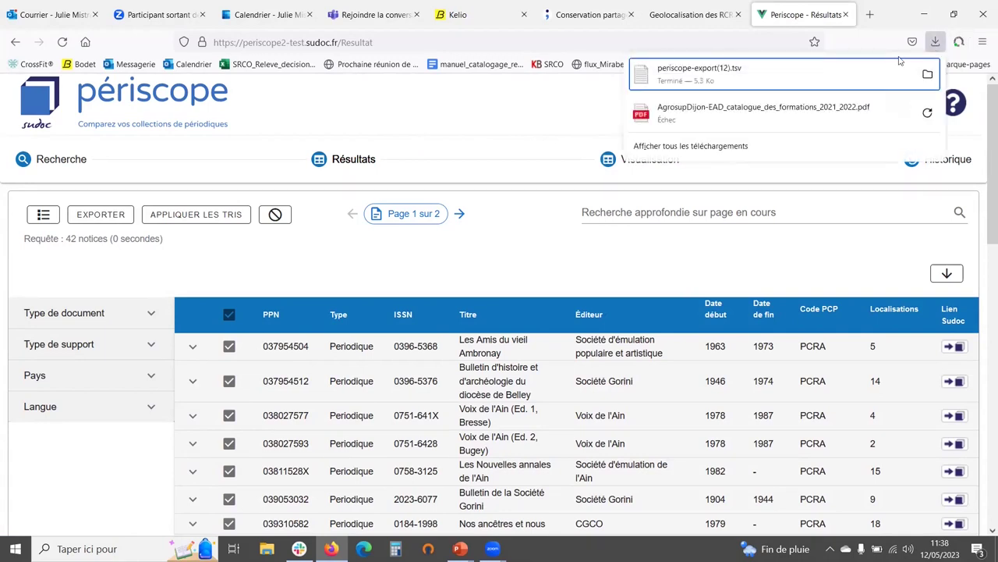
# Step: Try to open periscope-export(12).tsv directly from the recent downloads
pyautogui.click(742, 79)
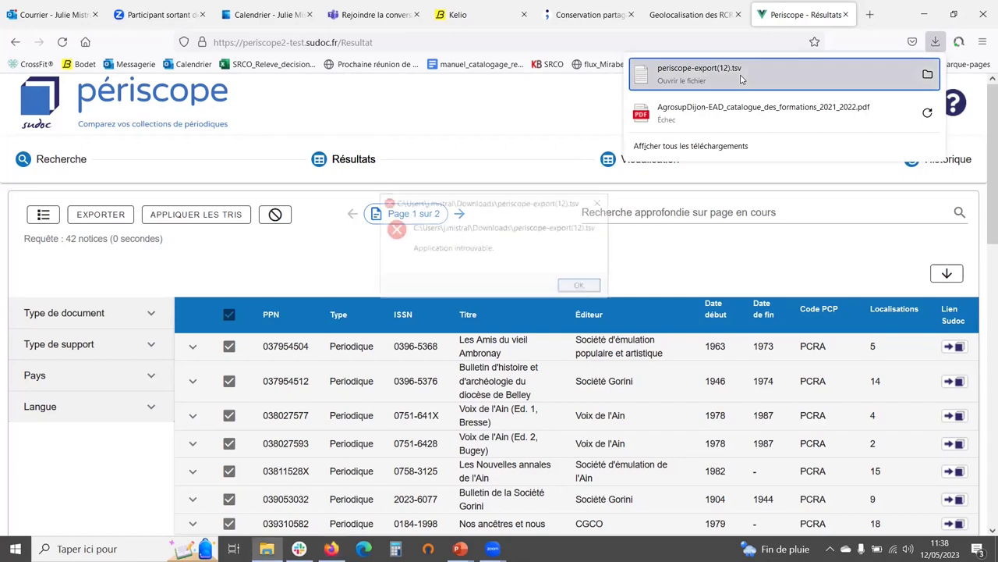
pyautogui.click(584, 284)
pyautogui.click(936, 44)
pyautogui.click(751, 84)
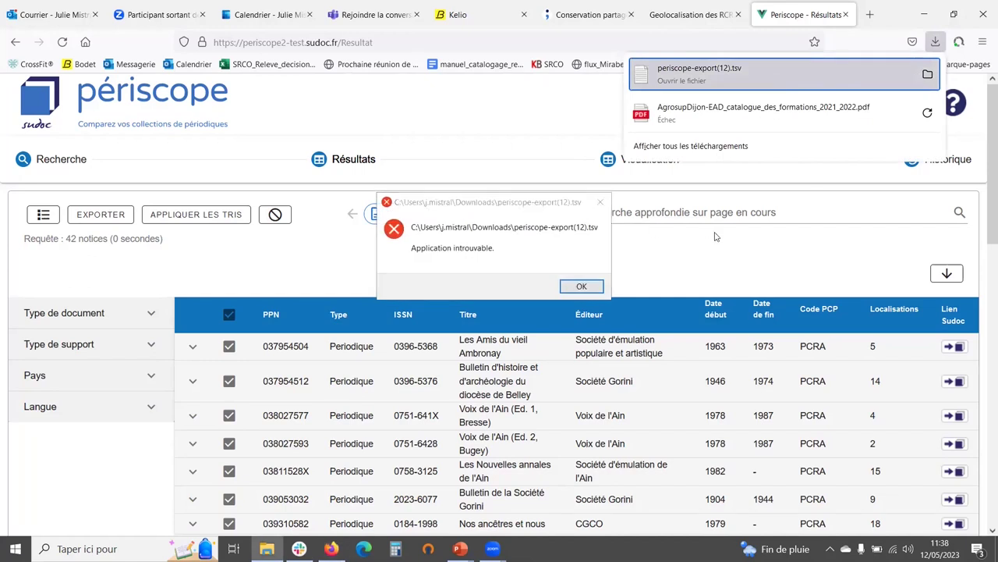
pyautogui.click(581, 285)
# Step: Locate periscope-export(12).tsv in its download folder and open it in a widened Bloc-notes window
pyautogui.click(935, 42)
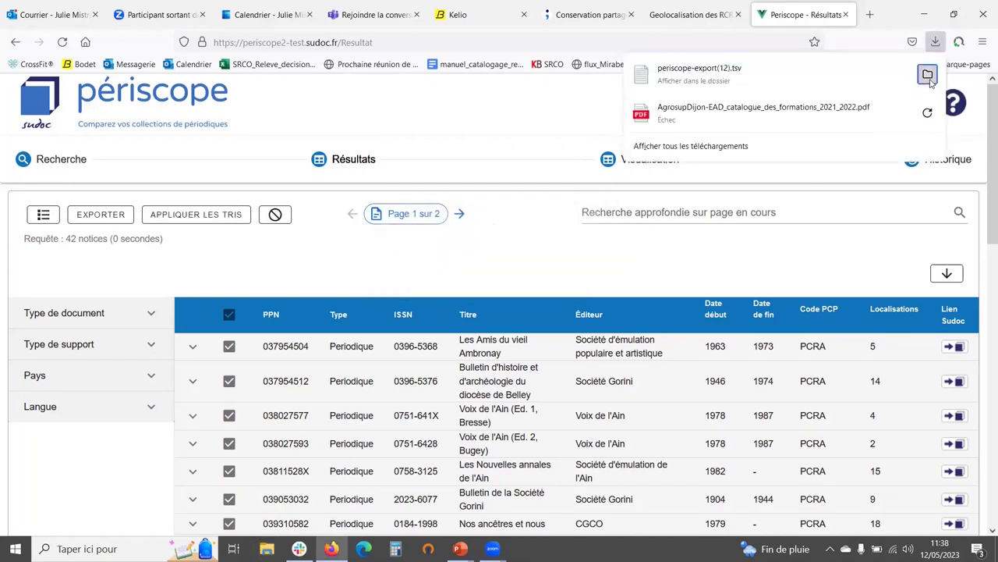
pyautogui.click(928, 75)
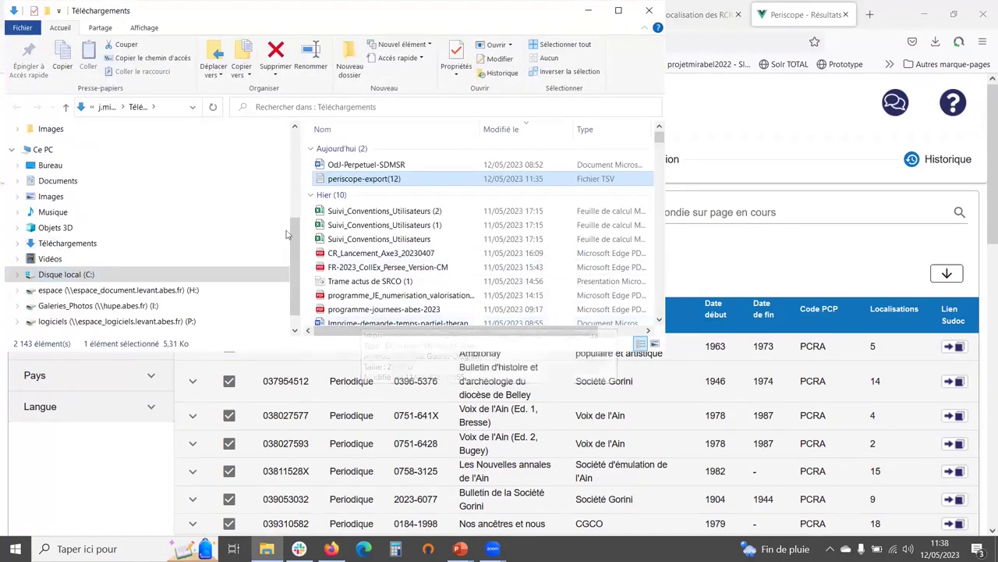
pyautogui.rightClick(374, 181)
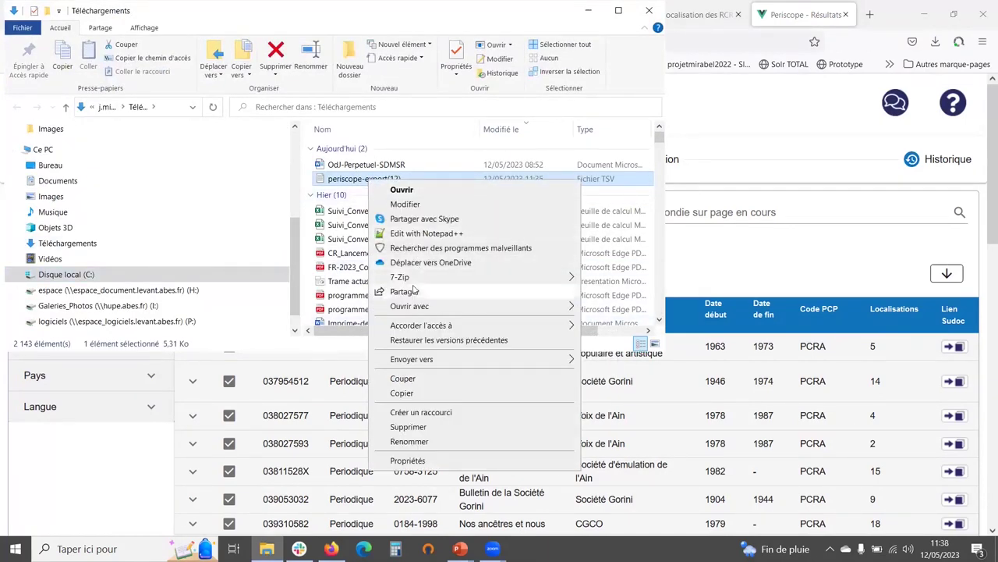
pyautogui.moveTo(413, 307)
pyautogui.click(619, 309)
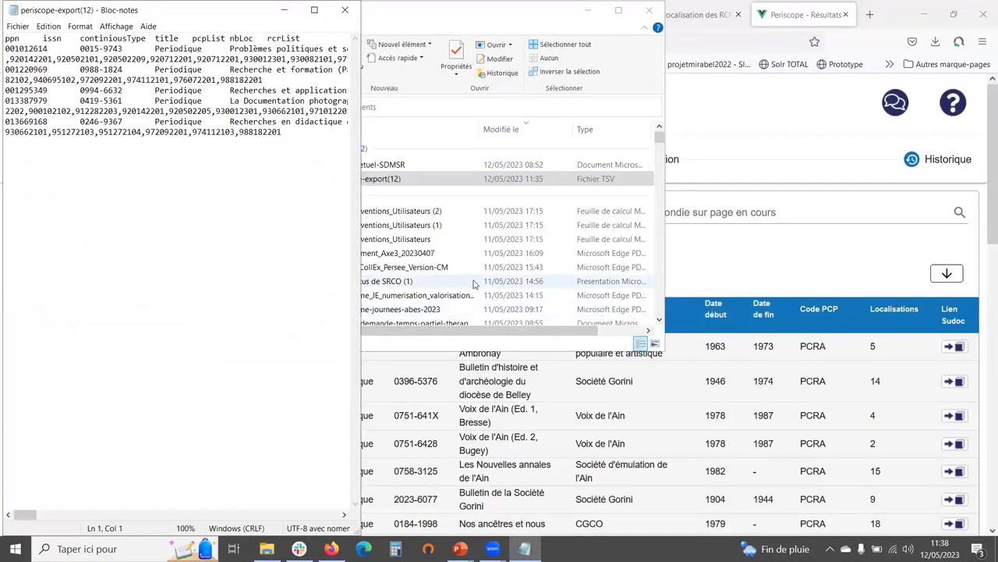
pyautogui.moveTo(357, 263); pyautogui.dragTo(845, 266)
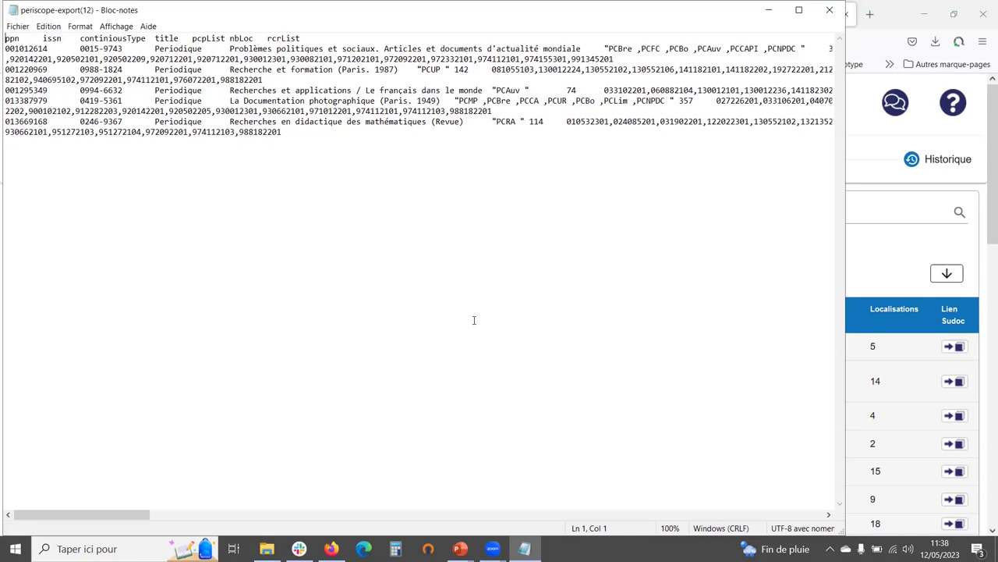
# Step: Copy the entire text of the export file and create a blank workbook in Excel
pyautogui.hotkey('ctrl', 'a')
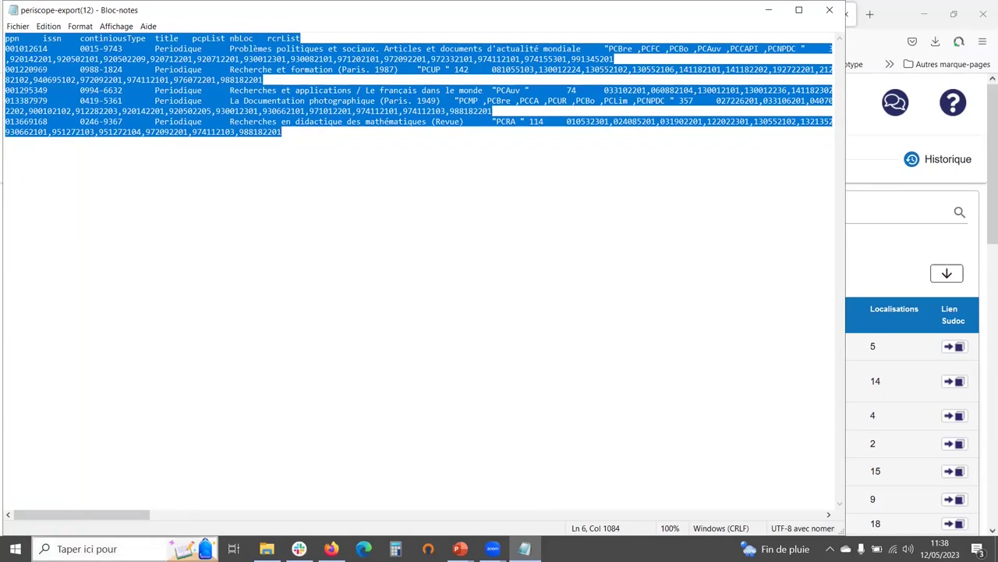
pyautogui.click(171, 550)
pyautogui.write('excel')
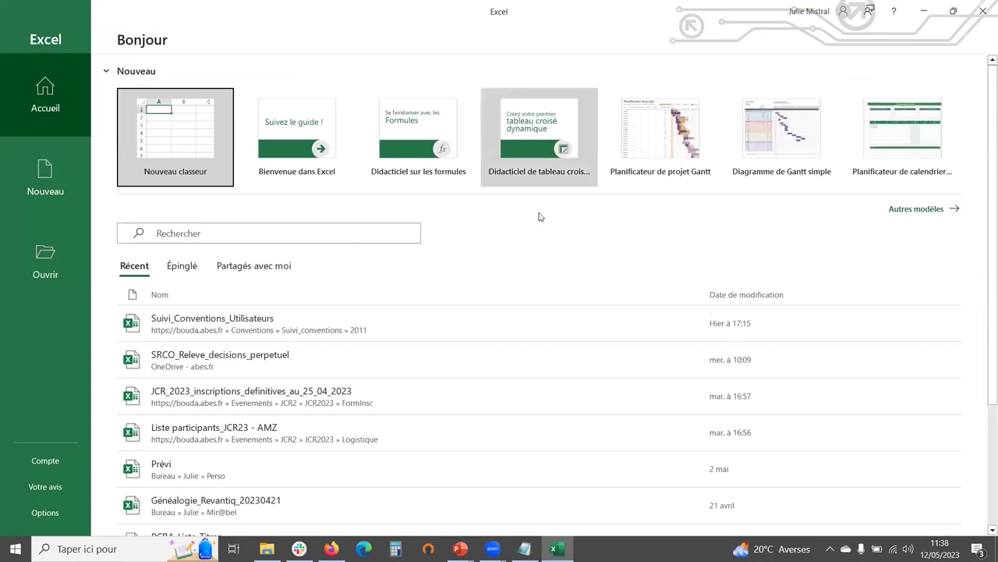
pyautogui.click(162, 138)
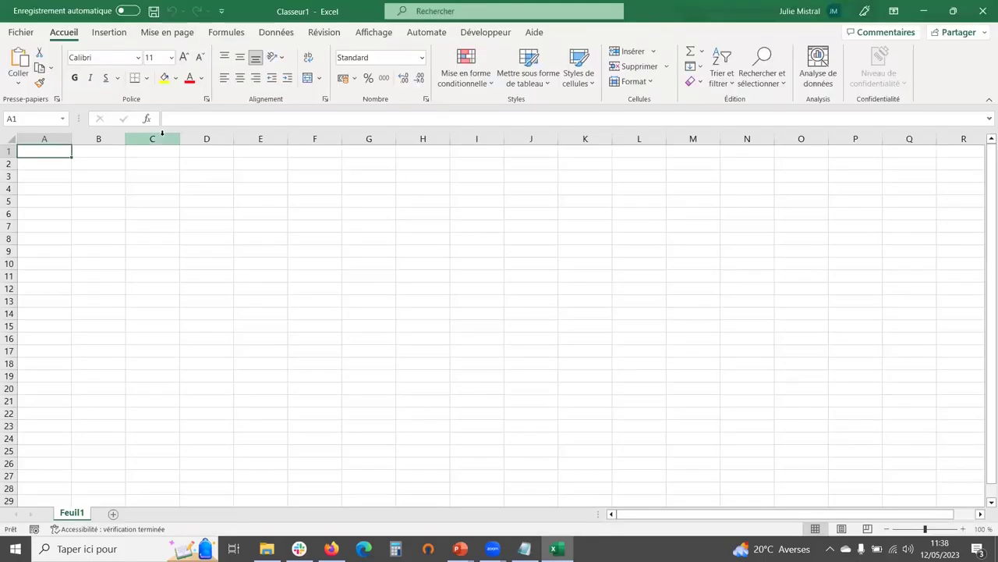
# Step: Paste the copied text through the text import wizard as delimited data, with tab as the only separator
pyautogui.click(18, 86)
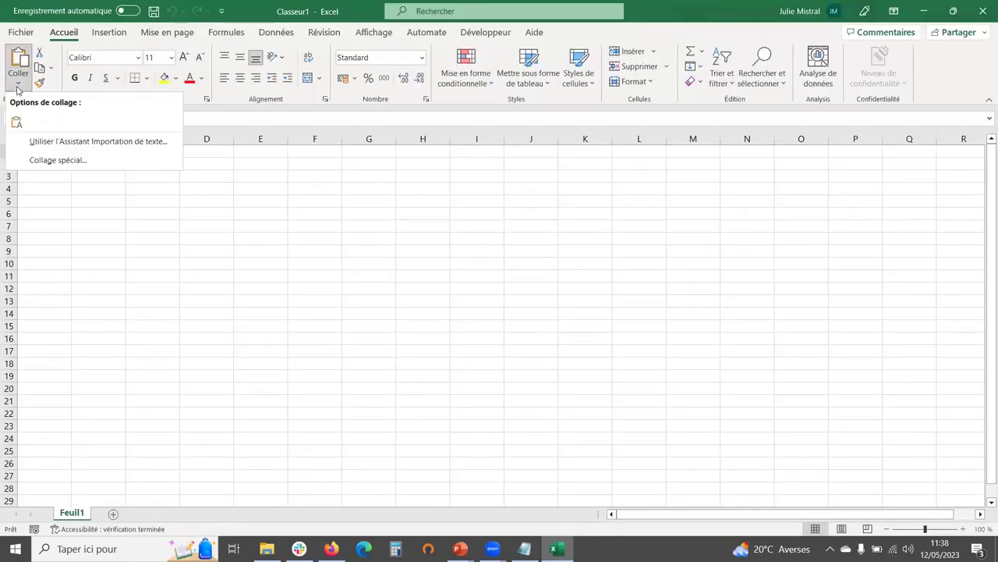
pyautogui.click(47, 143)
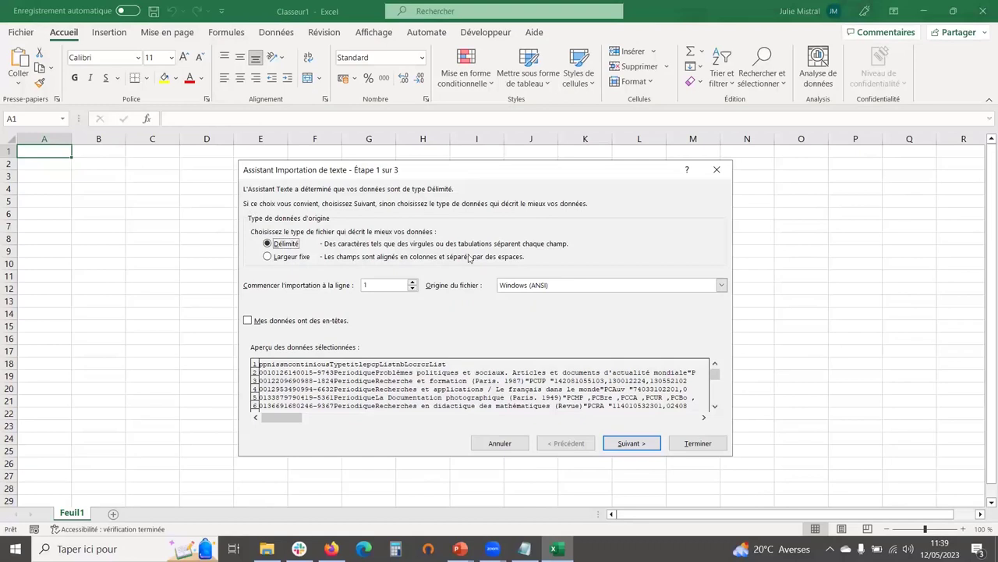
pyautogui.click(631, 443)
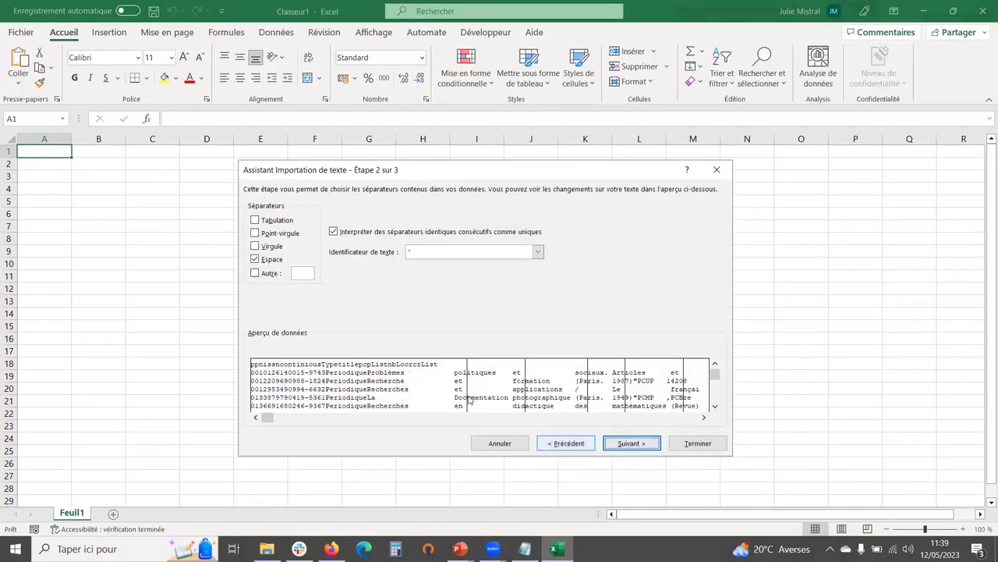
pyautogui.click(255, 221)
pyautogui.click(256, 261)
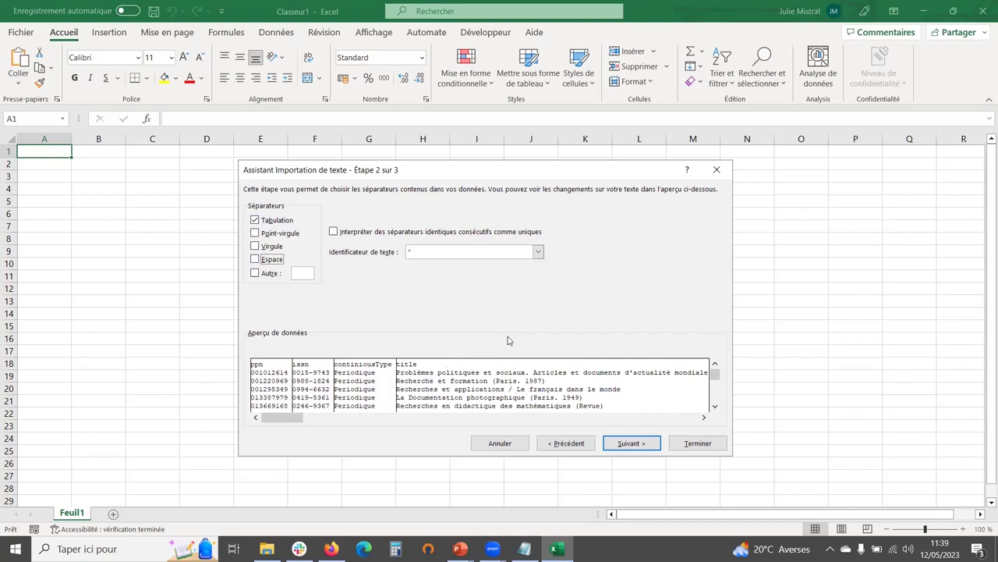
# Step: Set the ppn and issn columns to text format and finish the import
pyautogui.click(628, 444)
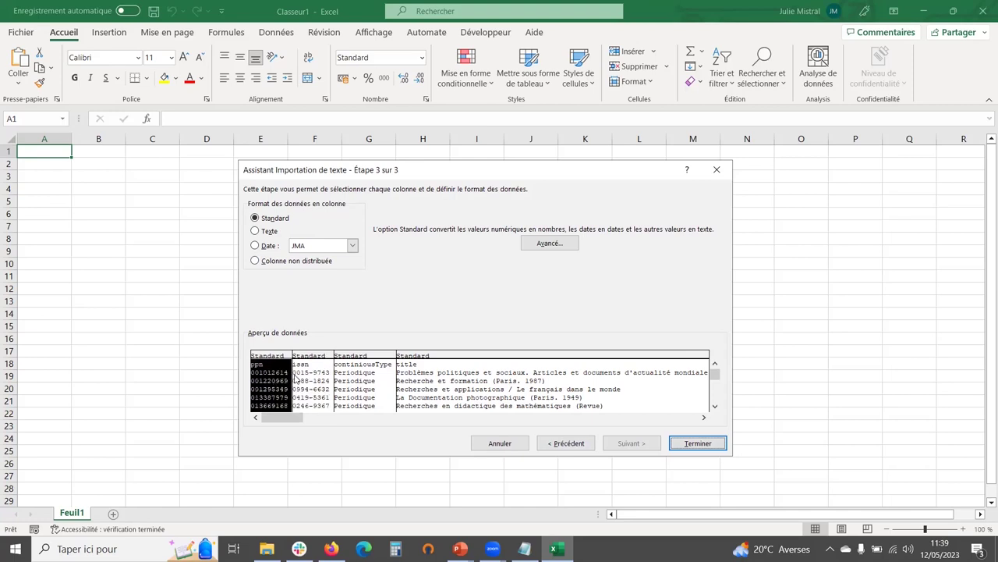
pyautogui.keyDown('shift'); pyautogui.click(322, 376); pyautogui.keyUp('shift')
pyautogui.click(255, 232)
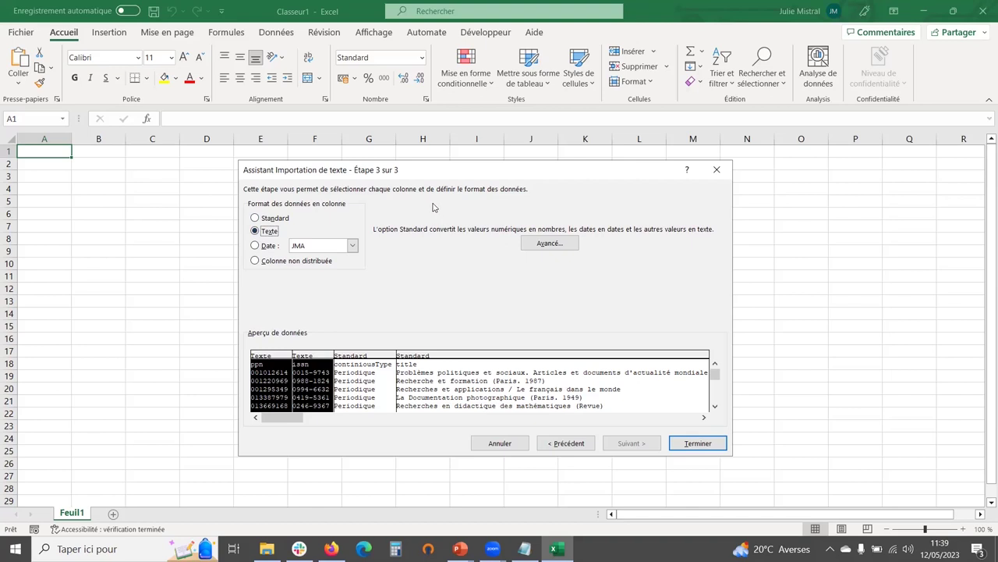
pyautogui.click(698, 443)
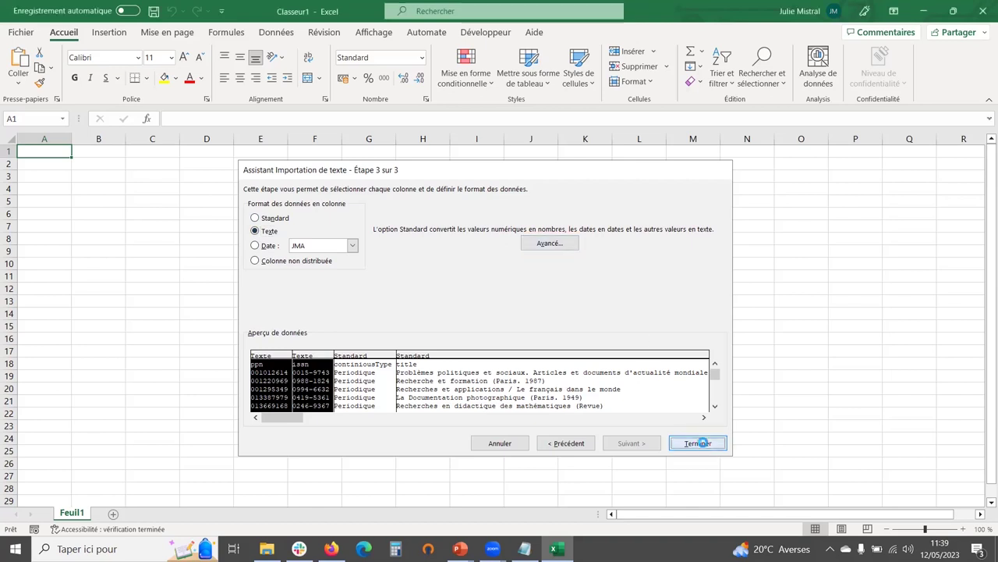
pyautogui.click(388, 335)
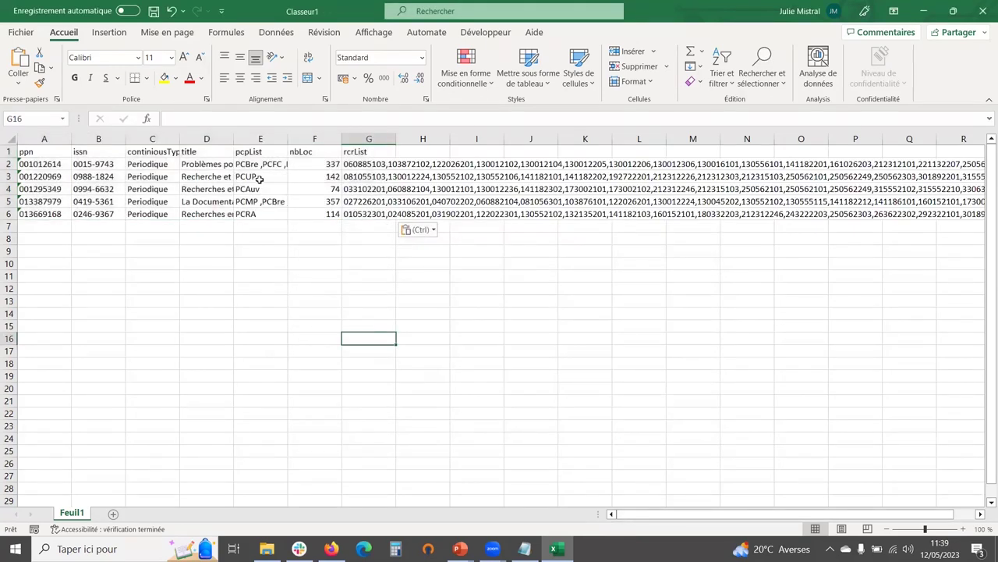
# Step: Widen the title column to show the periodical titles, and highlight the ppn column and the issn column in turn
pyautogui.moveTo(234, 140); pyautogui.dragTo(402, 140)
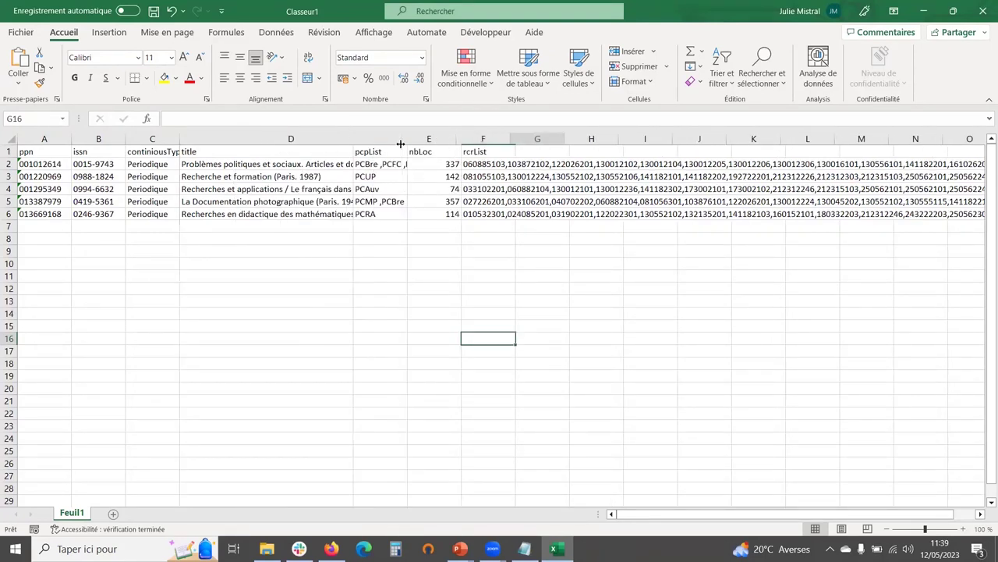
pyautogui.click(224, 166)
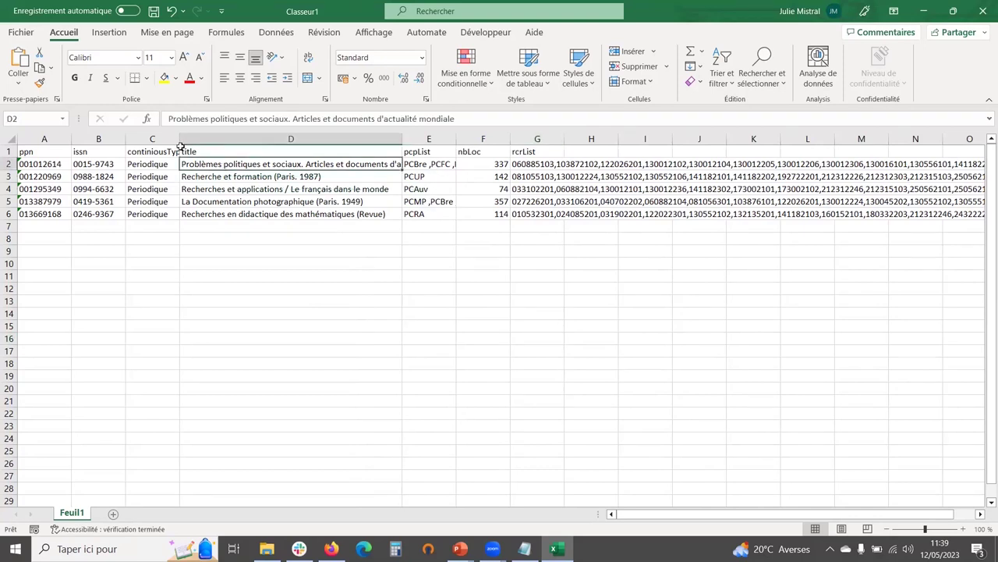
pyautogui.click(39, 139)
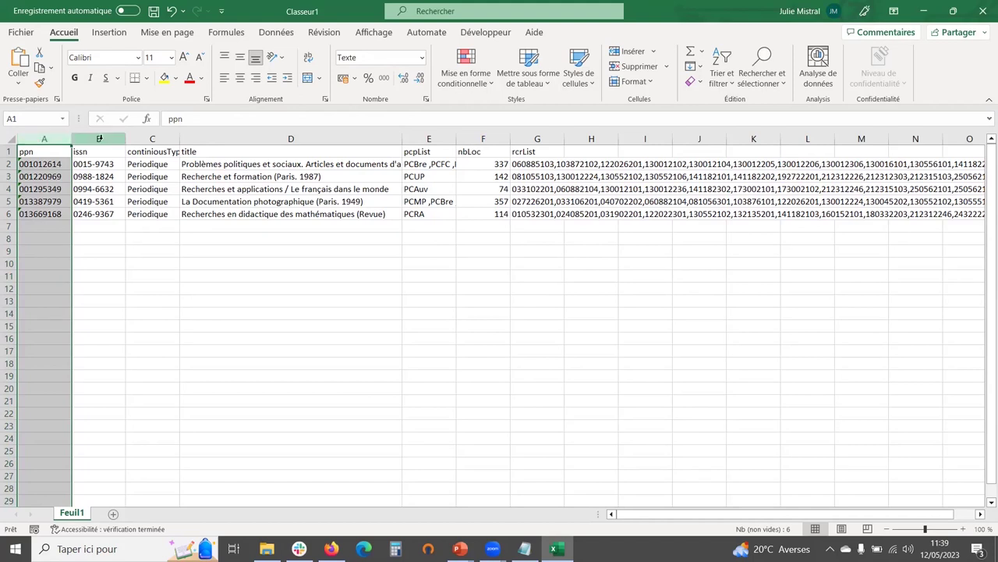
pyautogui.click(99, 139)
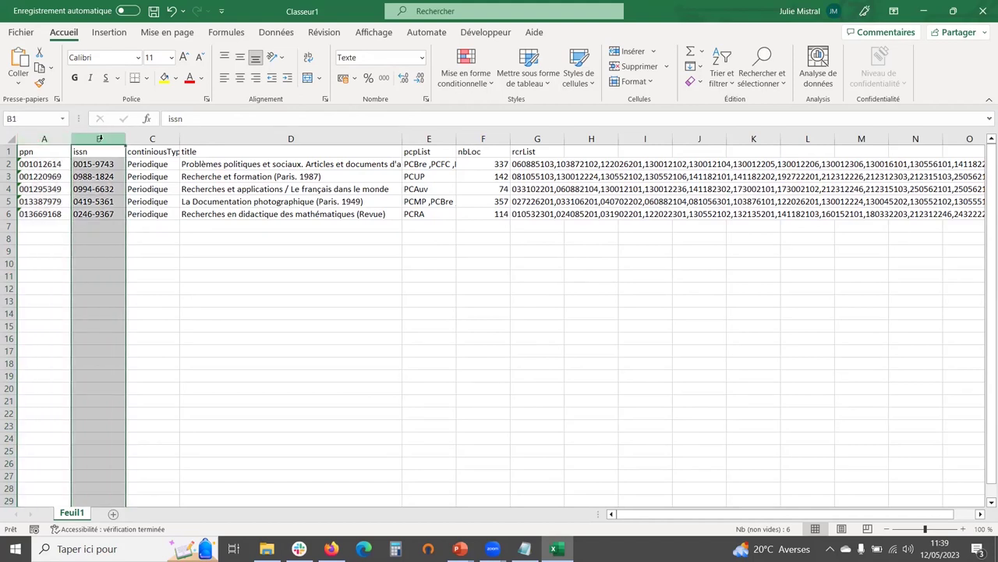
# Step: Highlight the continiousType, title, pcpList, nbLoc and rcrList columns in turn and look across the long RCR lists
pyautogui.click(153, 139)
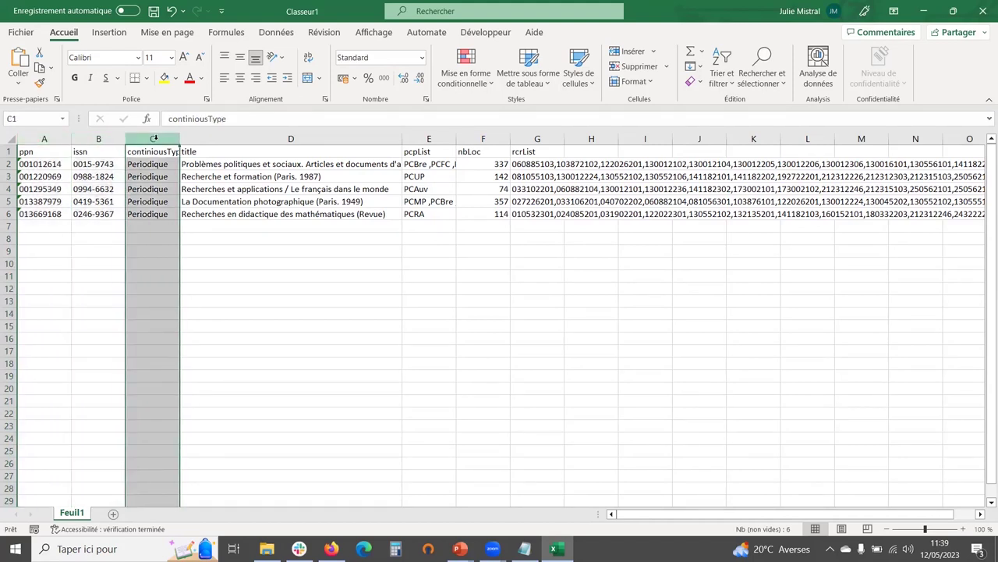
pyautogui.click(219, 139)
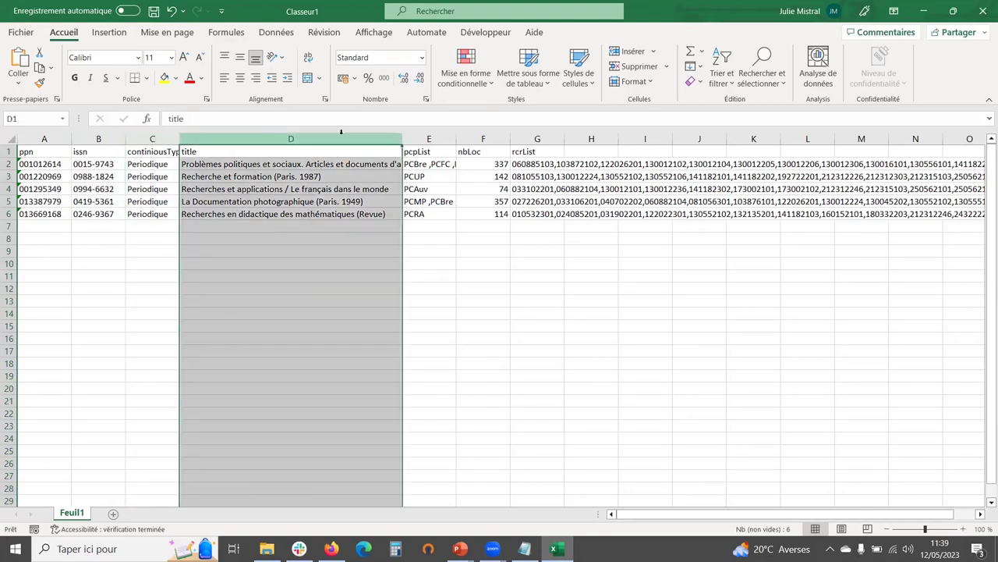
pyautogui.click(431, 139)
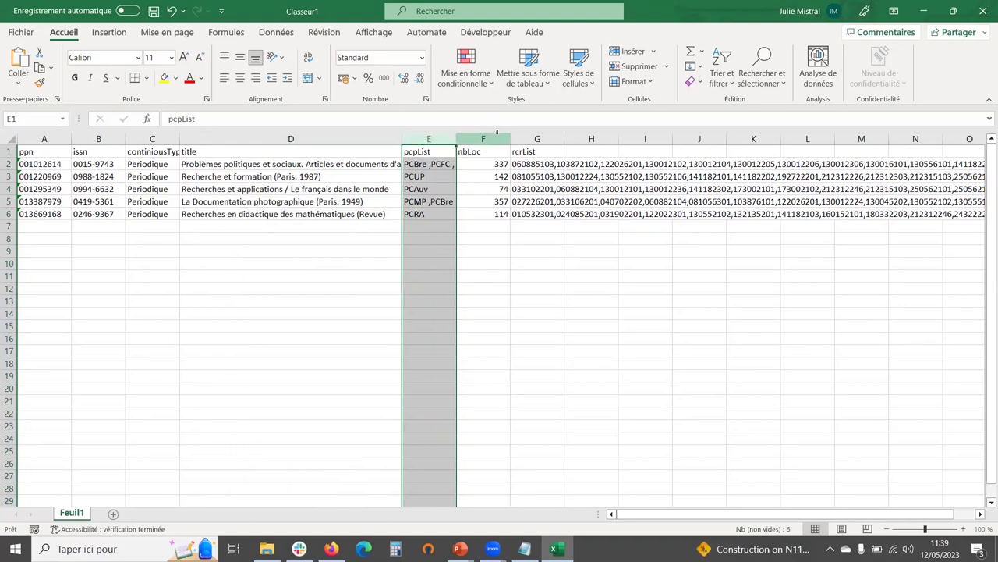
pyautogui.click(494, 138)
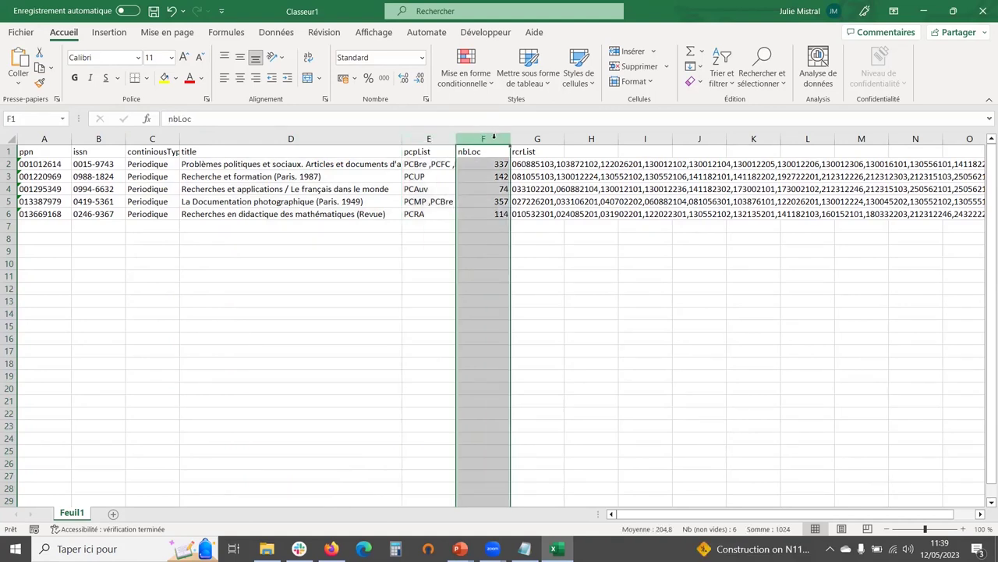
pyautogui.click(538, 139)
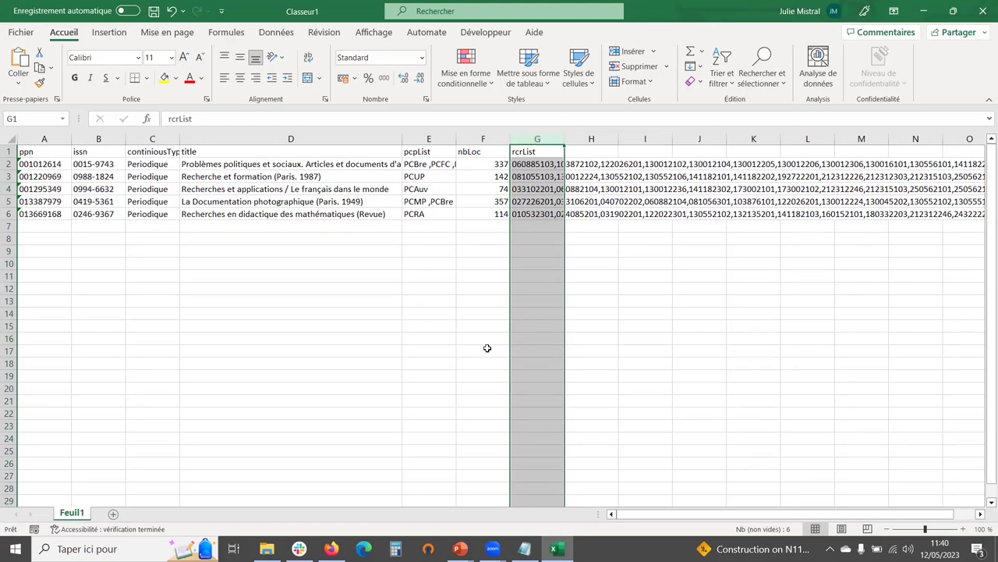
pyautogui.hscroll(3, 486, 348)
pyautogui.hscroll(5, 486, 347)
pyautogui.hscroll(-5, 486, 348)
pyautogui.hscroll(-3, 487, 348)
# Step: Copy the first RCR number, 060885103, from the rcrList cell of the "Problèmes politiques et sociaux" row
pyautogui.click(496, 163)
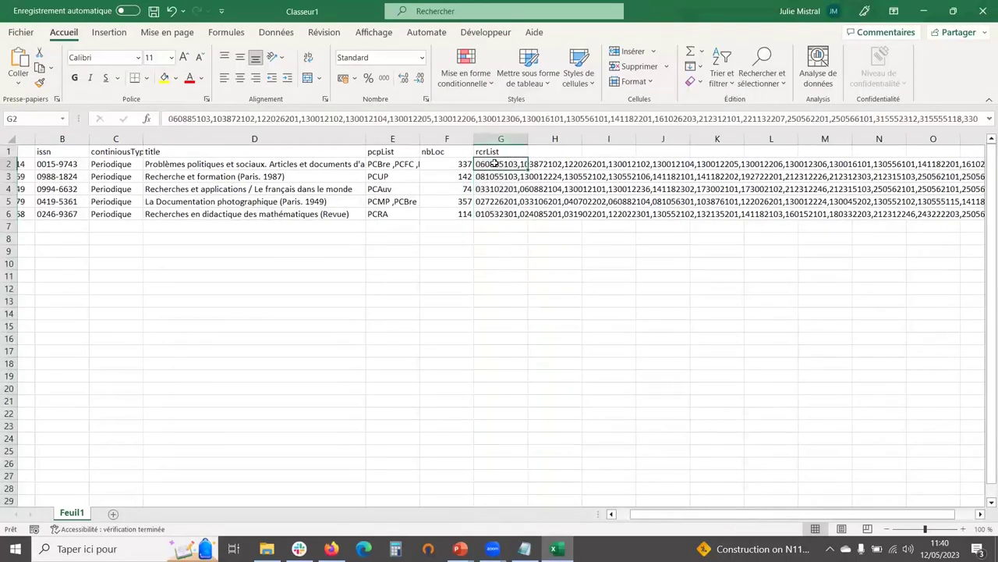
pyautogui.doubleClick(185, 117)
pyautogui.hotkey('ctrl', 'c')
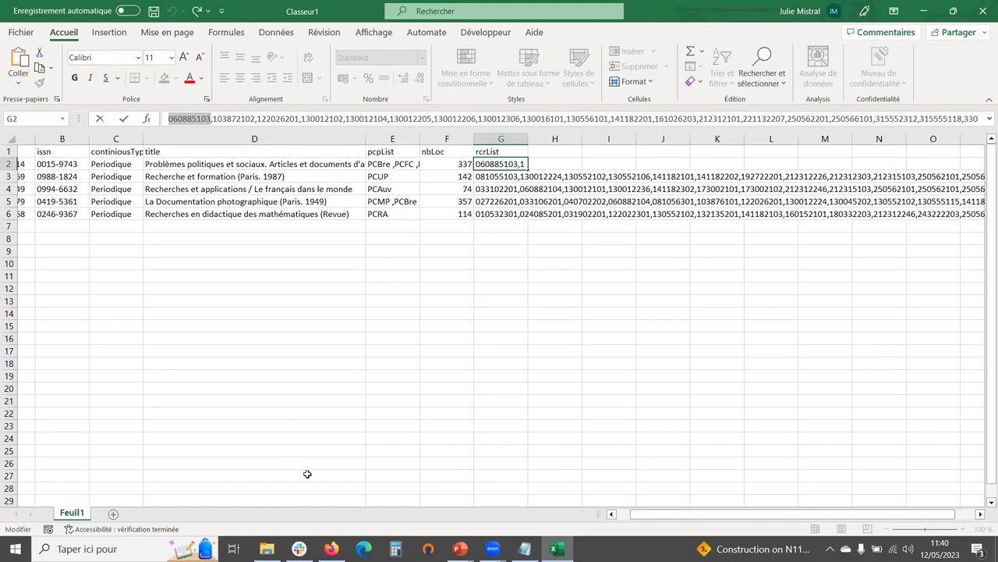
# Step: Switch to Firefox and open the idref.fr website in a new tab
pyautogui.click(332, 548)
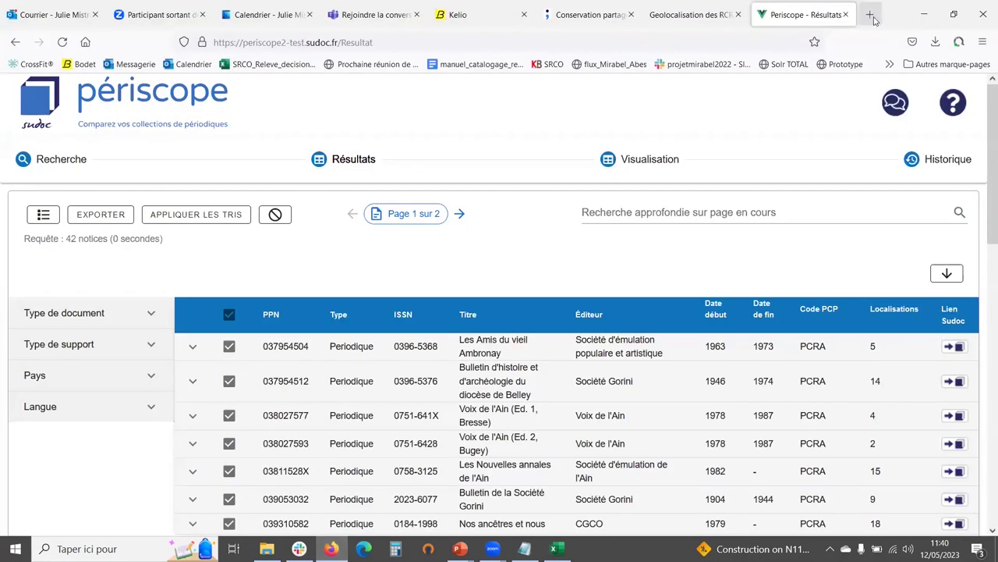
pyautogui.click(871, 15)
pyautogui.write('idere')
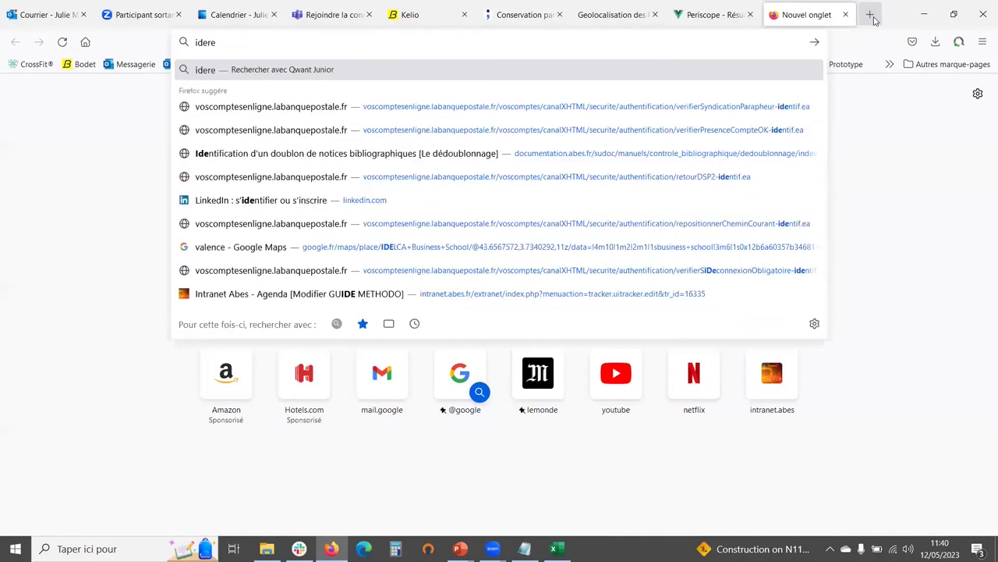
pyautogui.press('BackSpace')
pyautogui.press('BackSpace')
pyautogui.write('ref.fr/')
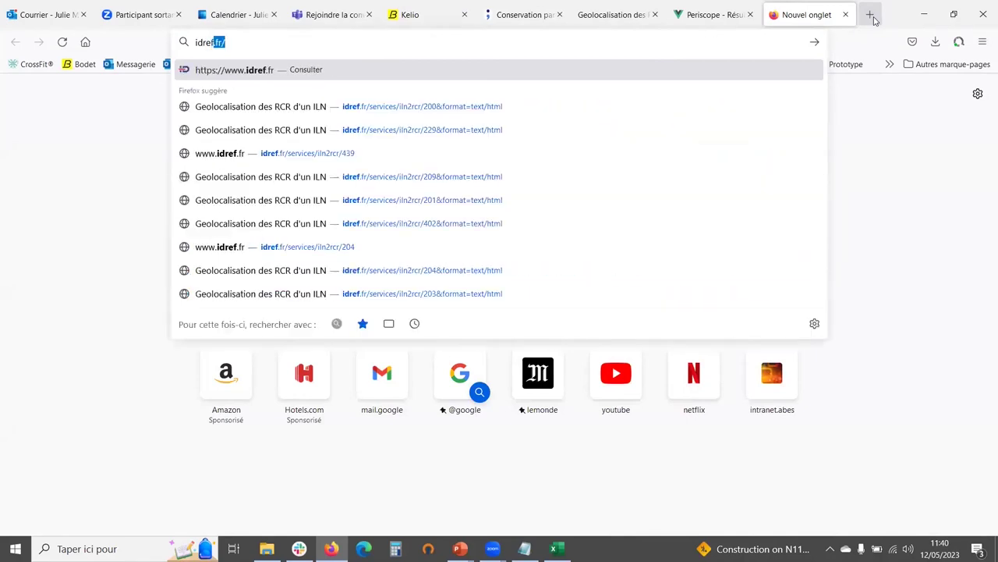
pyautogui.press('Return')
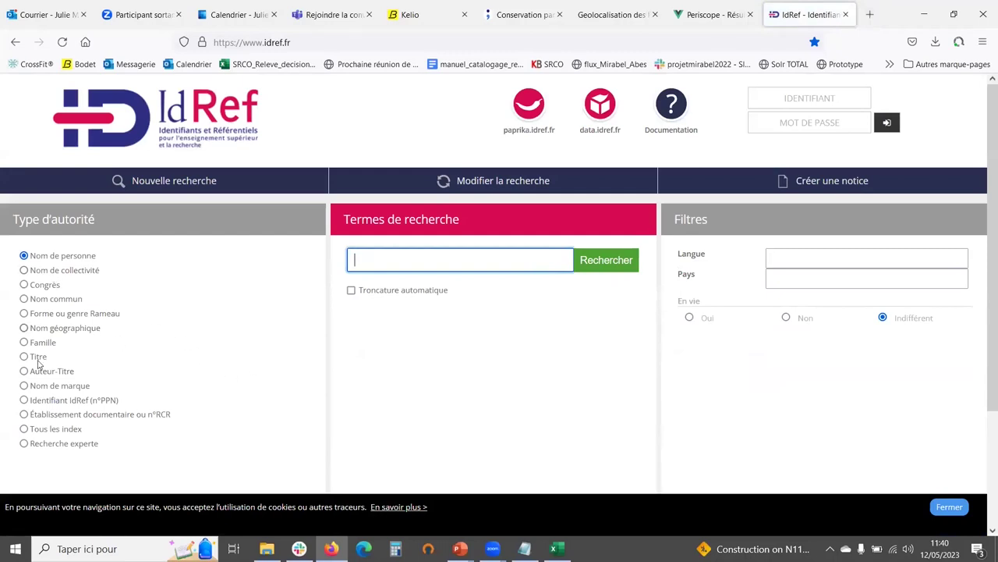
# Step: Search by "Établissement documentaire ou n°RCR" for the copied number 060885103 and review the institution's record
pyautogui.click(25, 414)
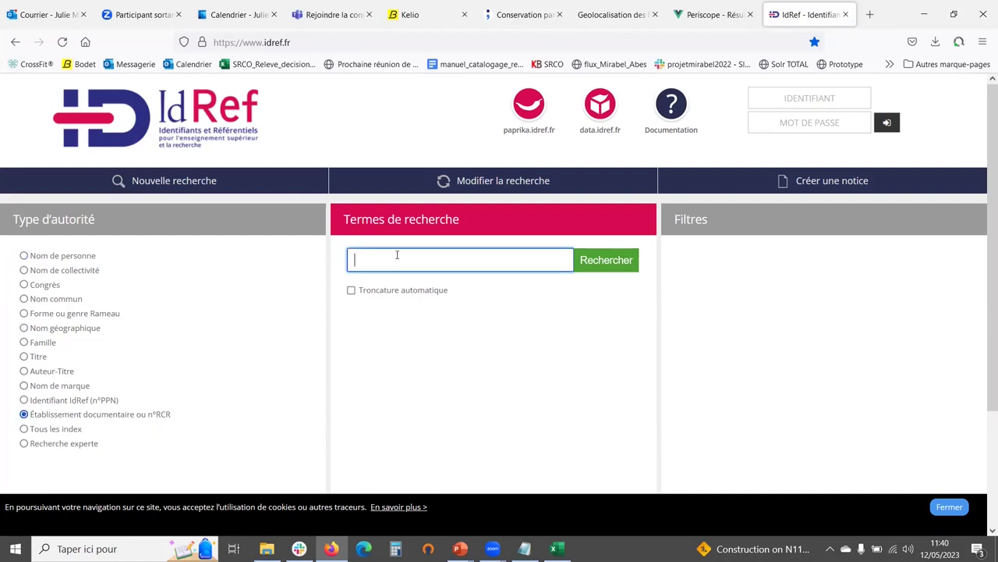
pyautogui.hotkey('ctrl', 'v')
pyautogui.click(604, 263)
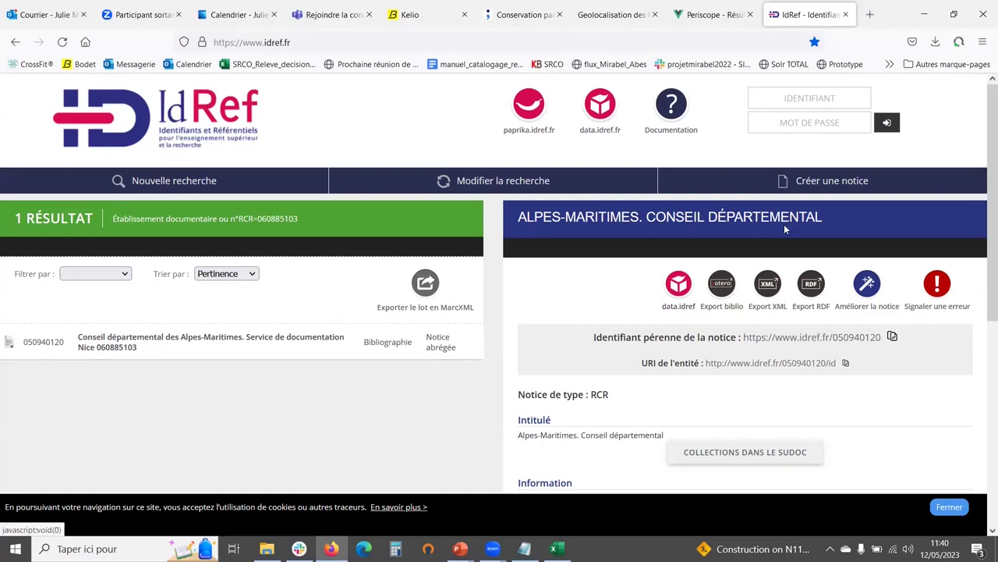
pyautogui.scroll(-3, 684, 326)
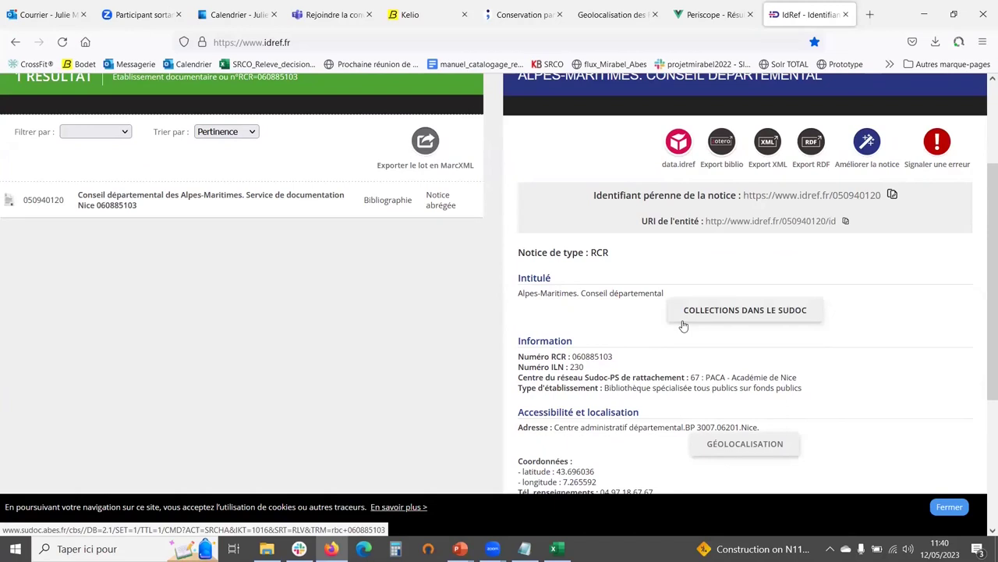
pyautogui.scroll(1, 786, 360)
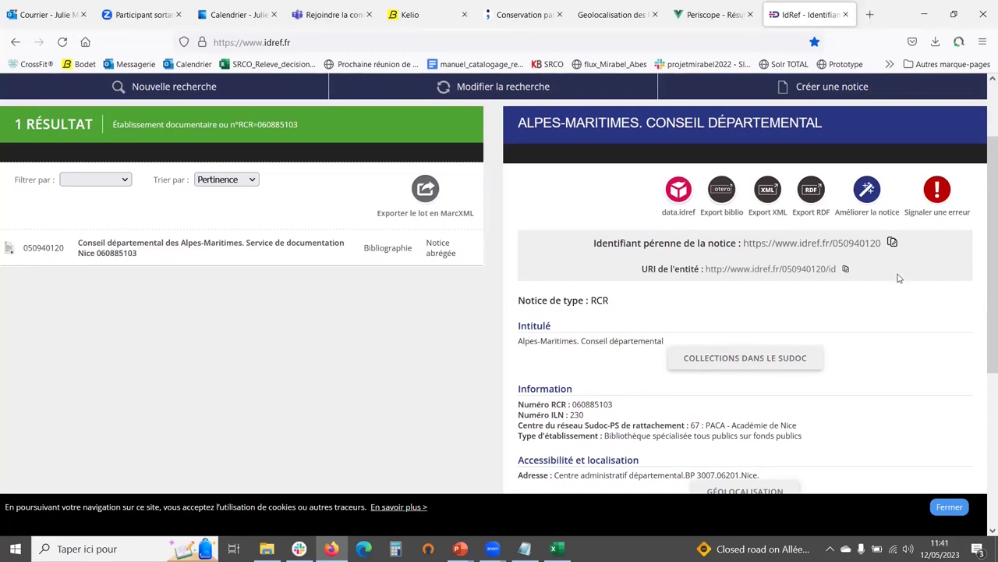
pyautogui.scroll(-1, 898, 278)
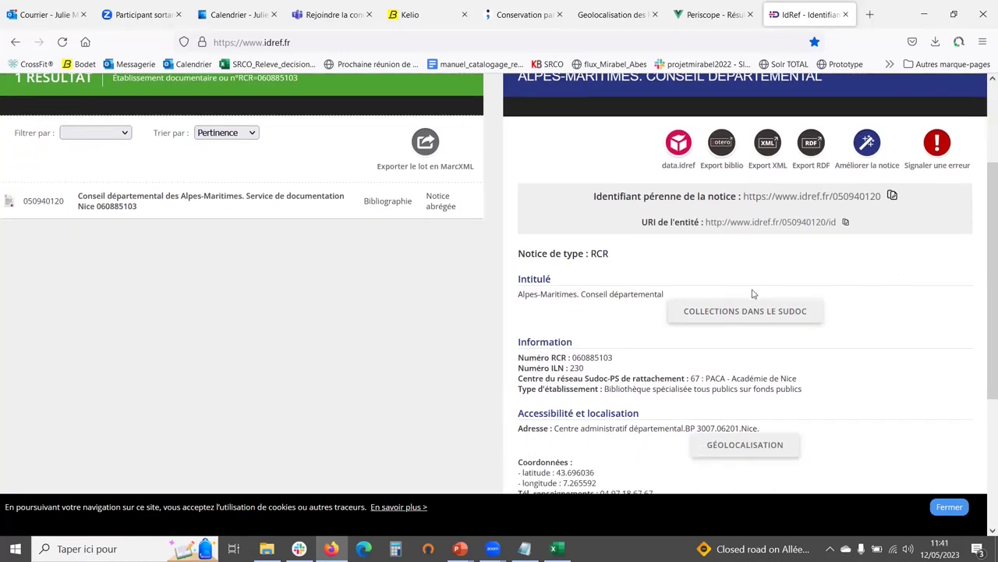
# Step: Open the institution's collections in the Sudoc catalogue from its record, and return to the Périscope results
pyautogui.click(734, 310)
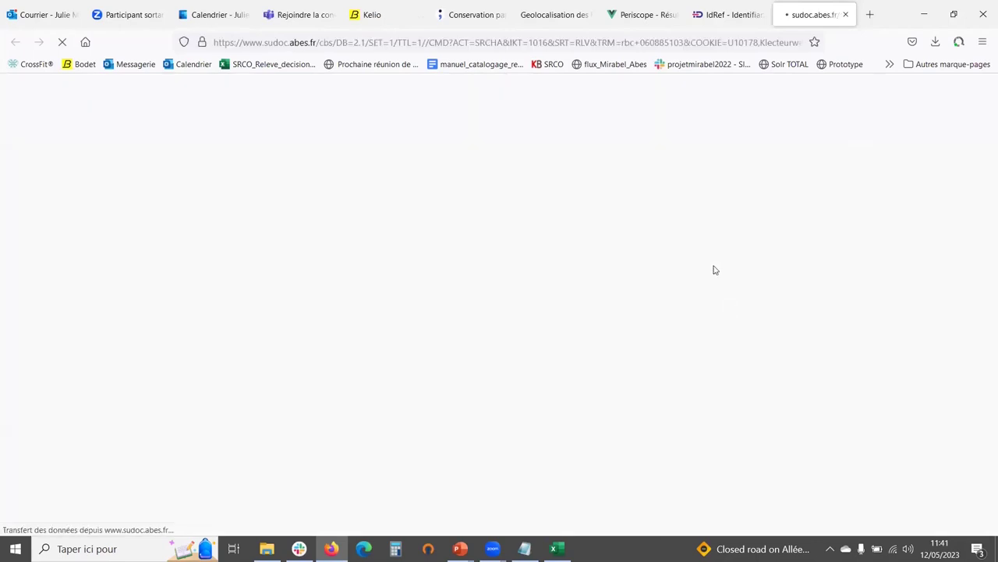
pyautogui.click(726, 17)
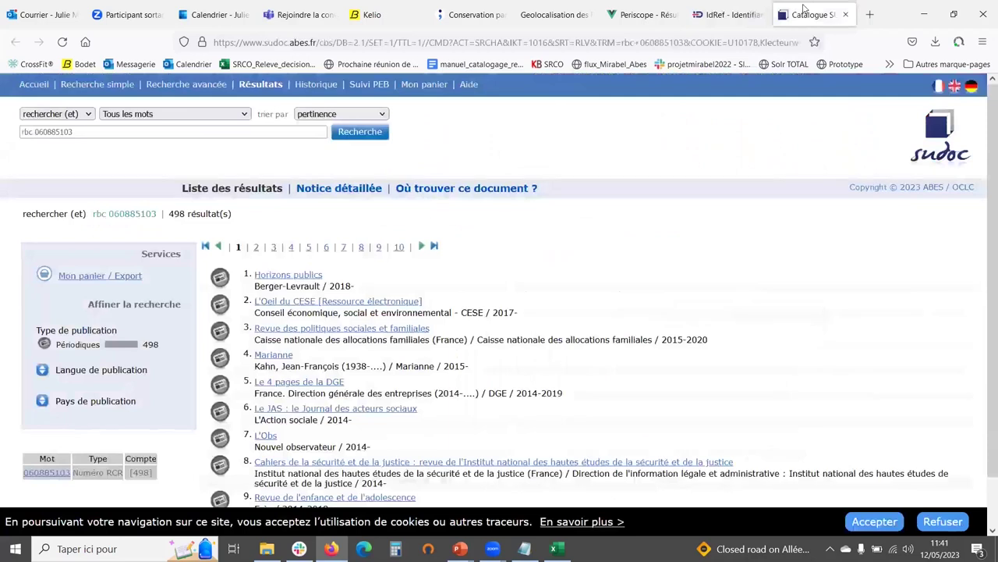
pyautogui.click(815, 14)
pyautogui.click(644, 17)
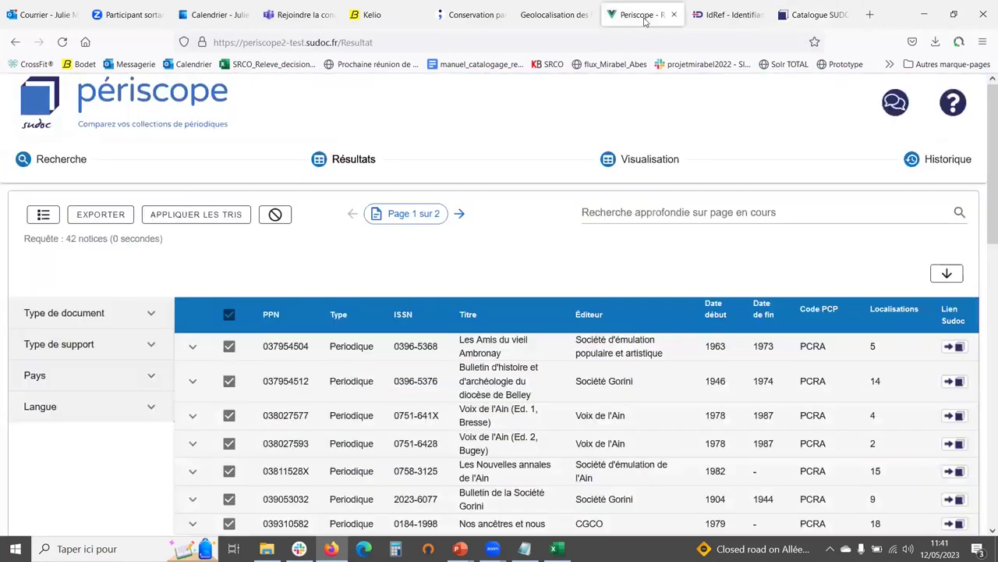